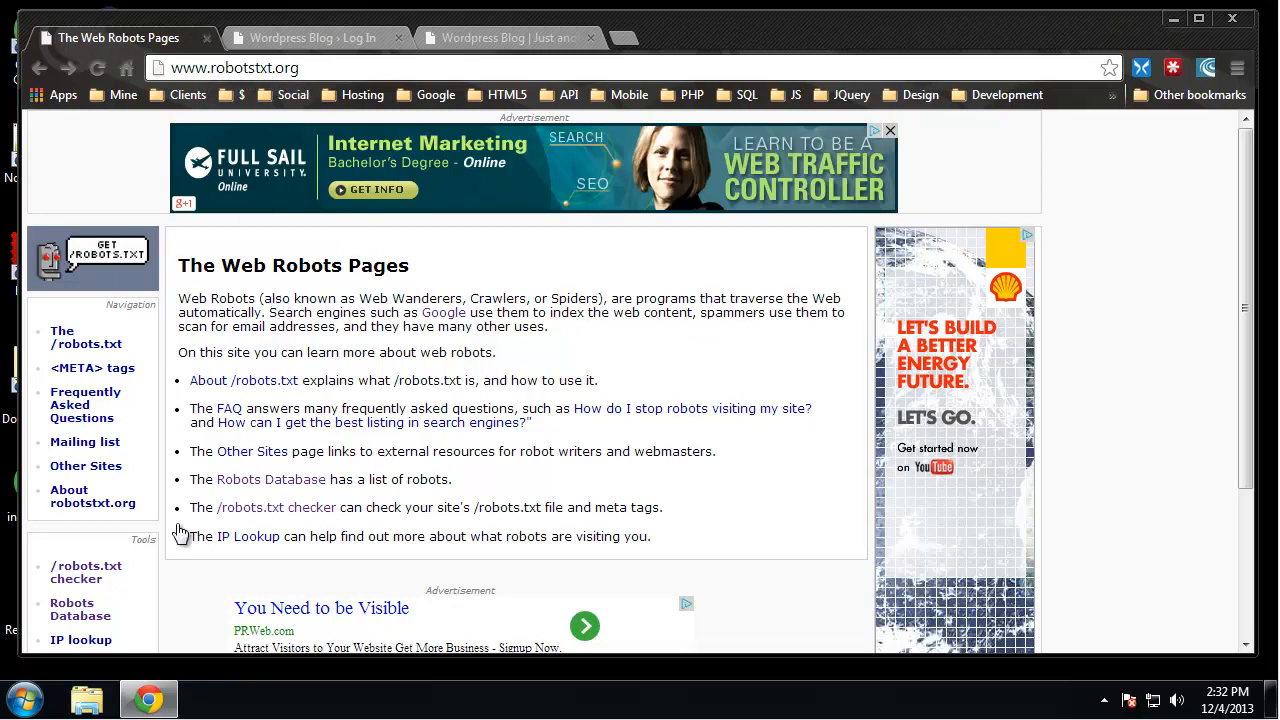
# Step: Browse the Robots Database list, examine the TACH Black Widow entry, and return to the Web Robots Pages home page
pyautogui.click(295, 482)
pyautogui.scroll(-20, 677, 291)
pyautogui.scroll(-20, 422, 237)
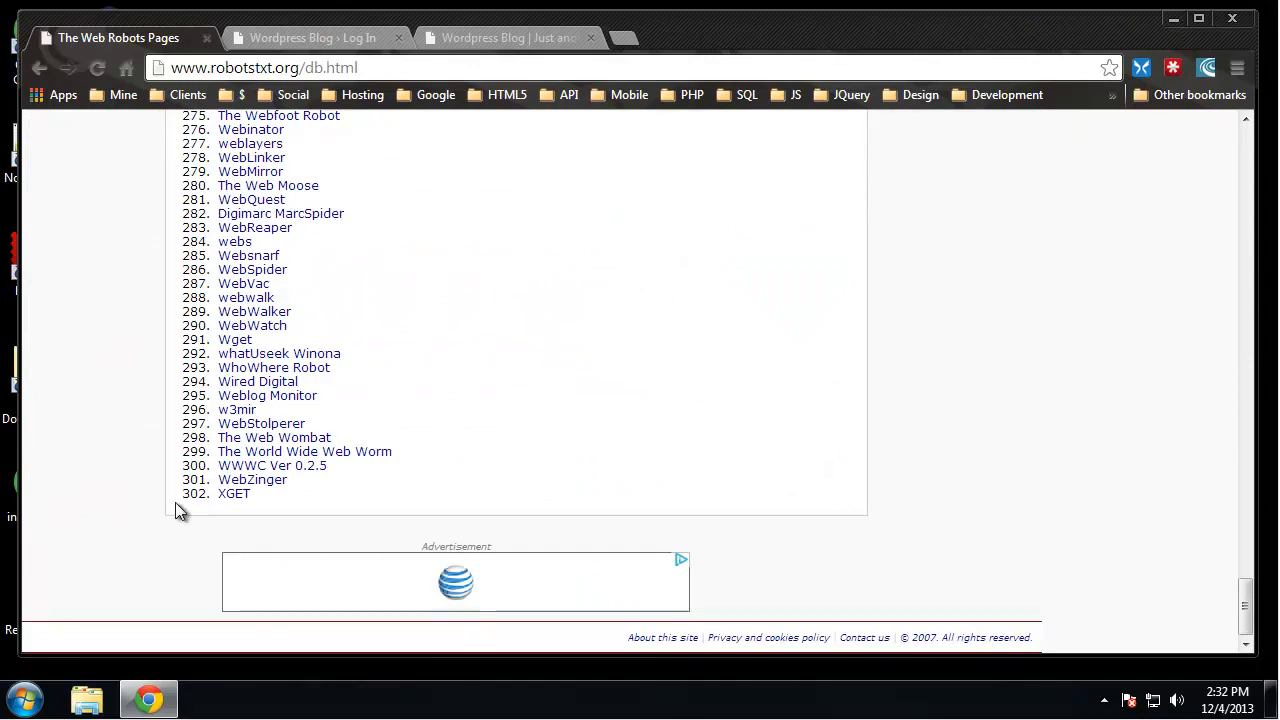
pyautogui.scroll(5, 630, 390)
pyautogui.click(270, 168)
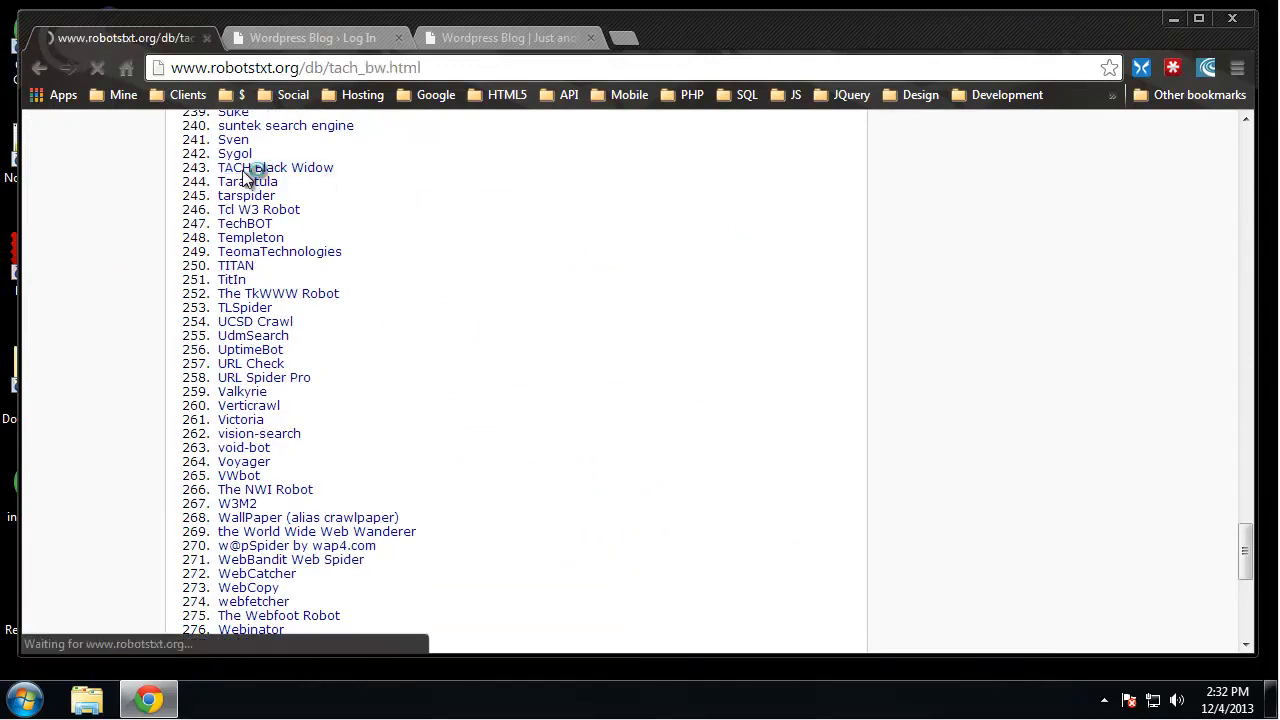
pyautogui.scroll(-8, 357, 380)
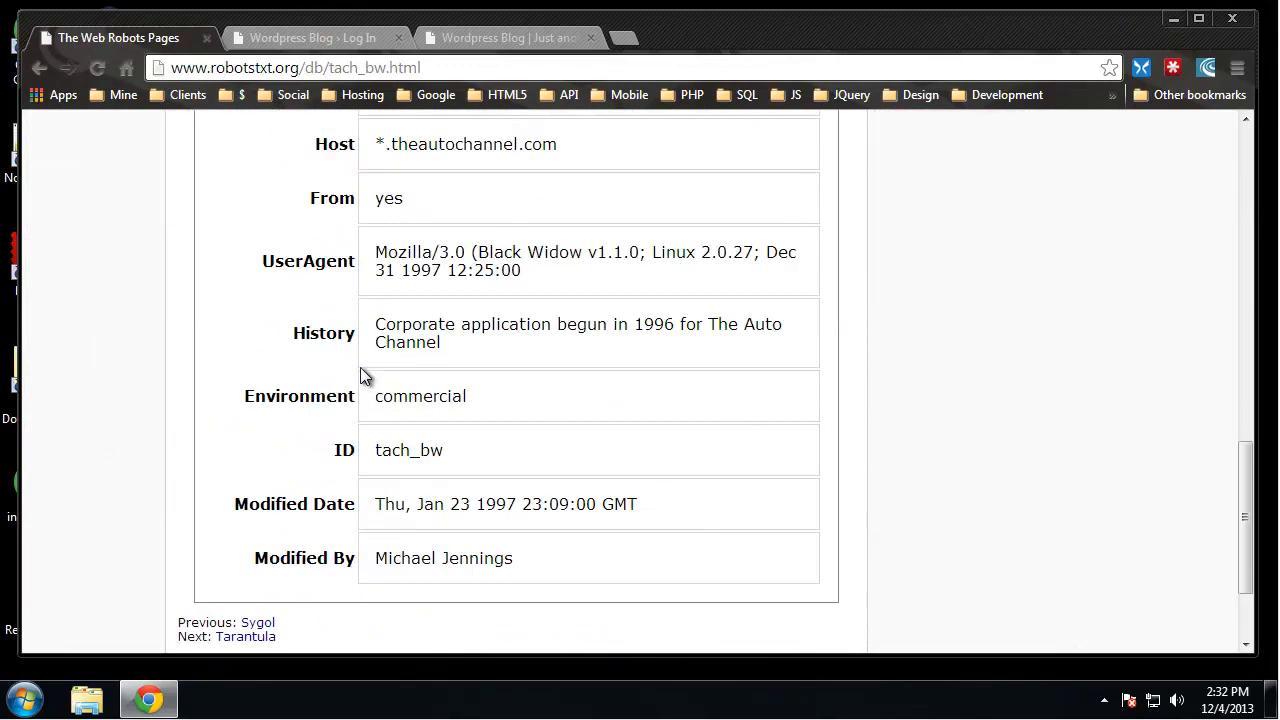
pyautogui.click(39, 68)
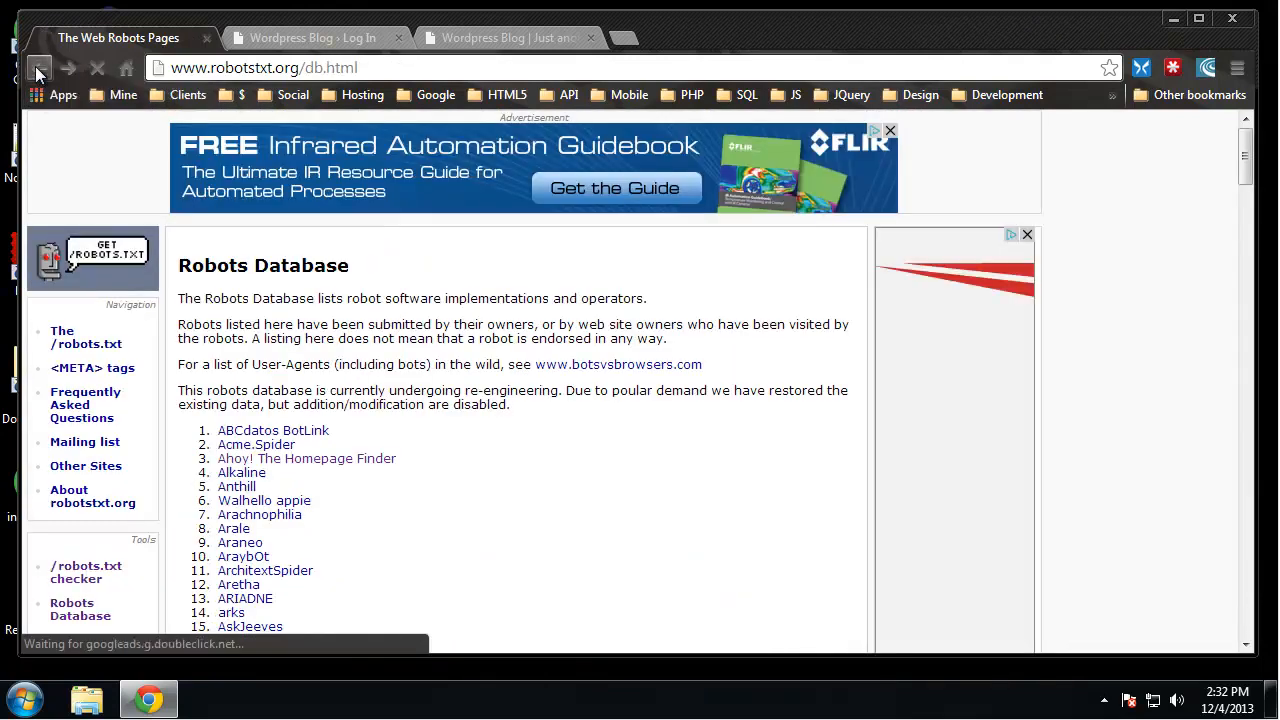
pyautogui.click(39, 68)
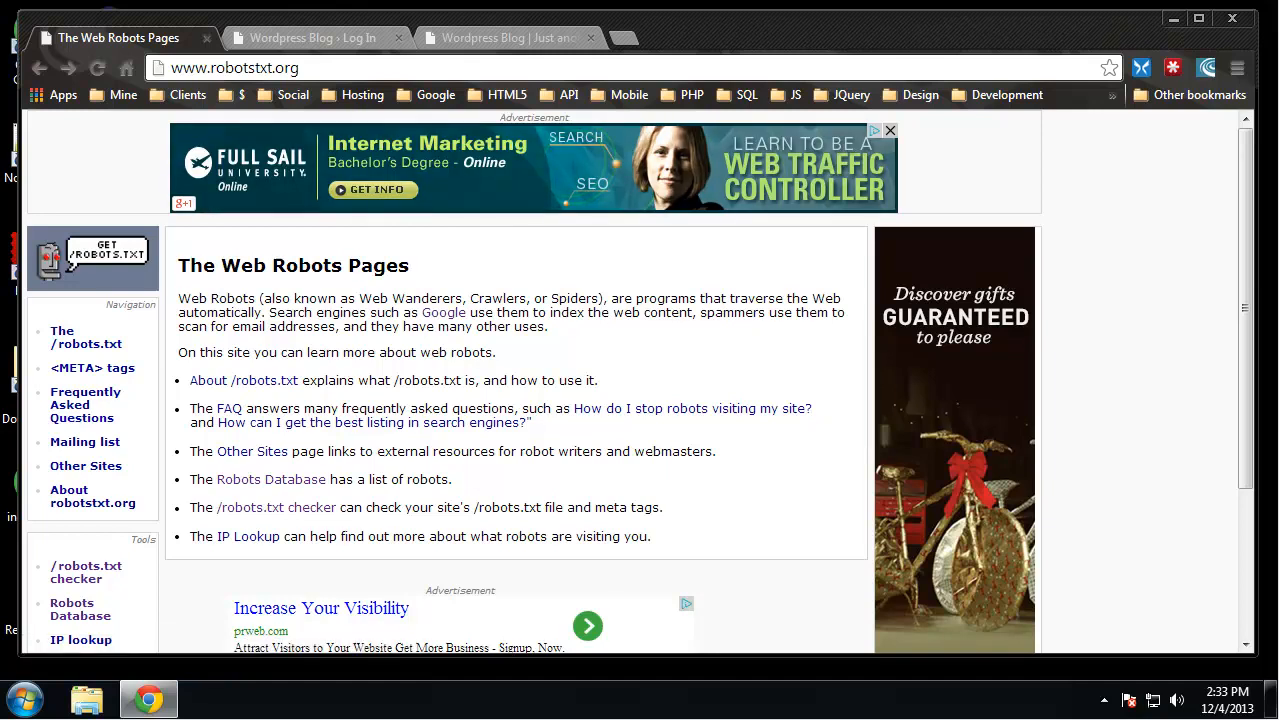
# Step: Switch to FileZilla and connect to the saved techguystaging site
pyautogui.click(1173, 19)
pyautogui.doubleClick(34, 262)
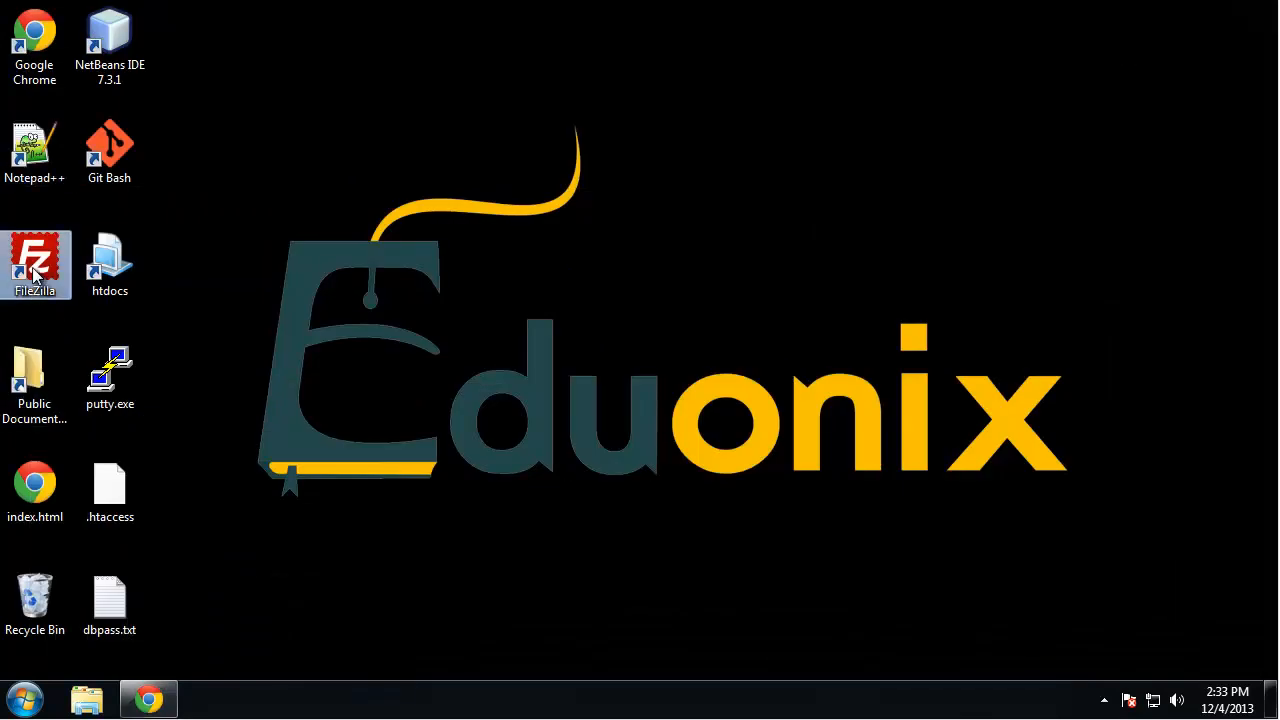
pyautogui.click(379, 73)
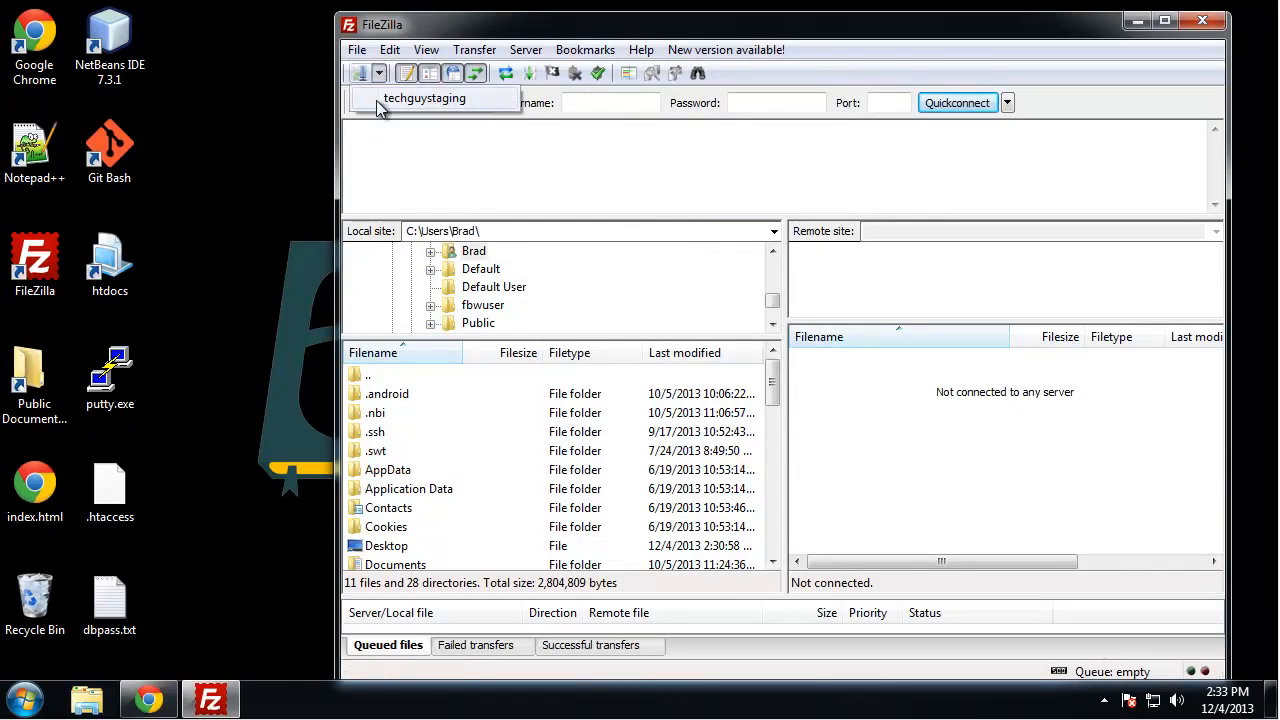
pyautogui.click(405, 99)
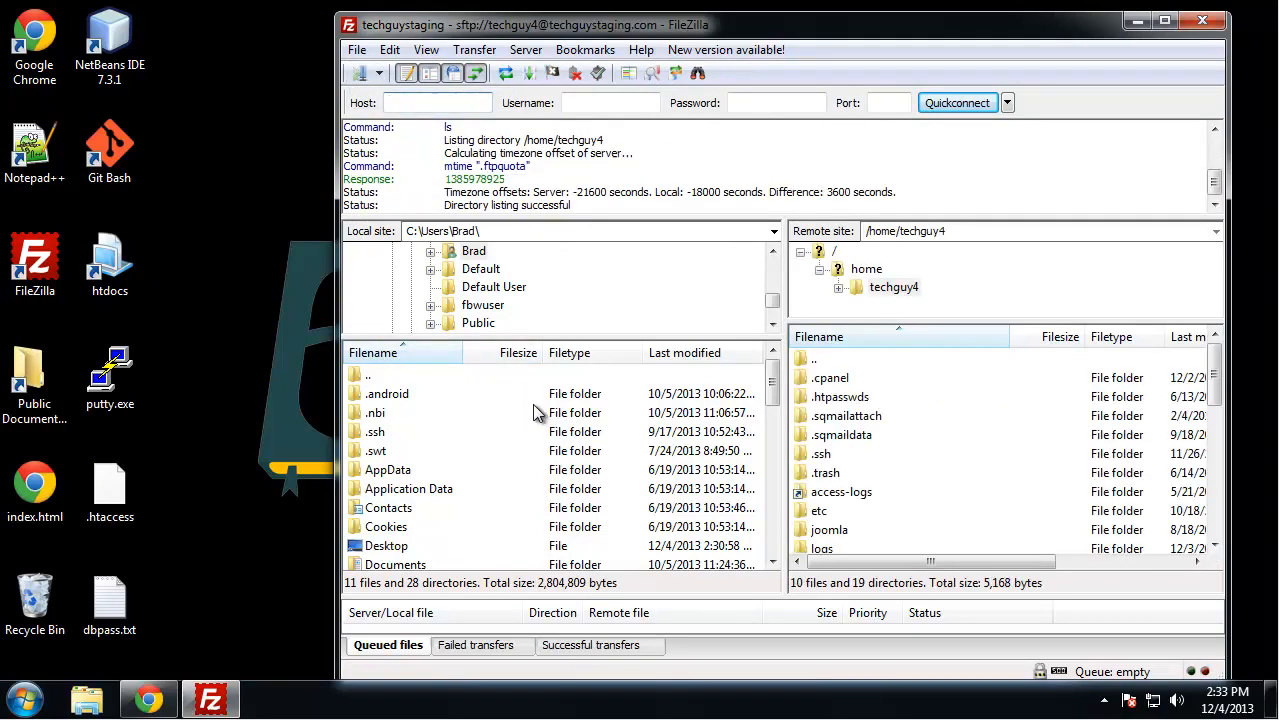
# Step: Open the blog folder inside public_html on the remote server and look through its files
pyautogui.click(949, 413)
pyautogui.scroll(-3, 952, 409)
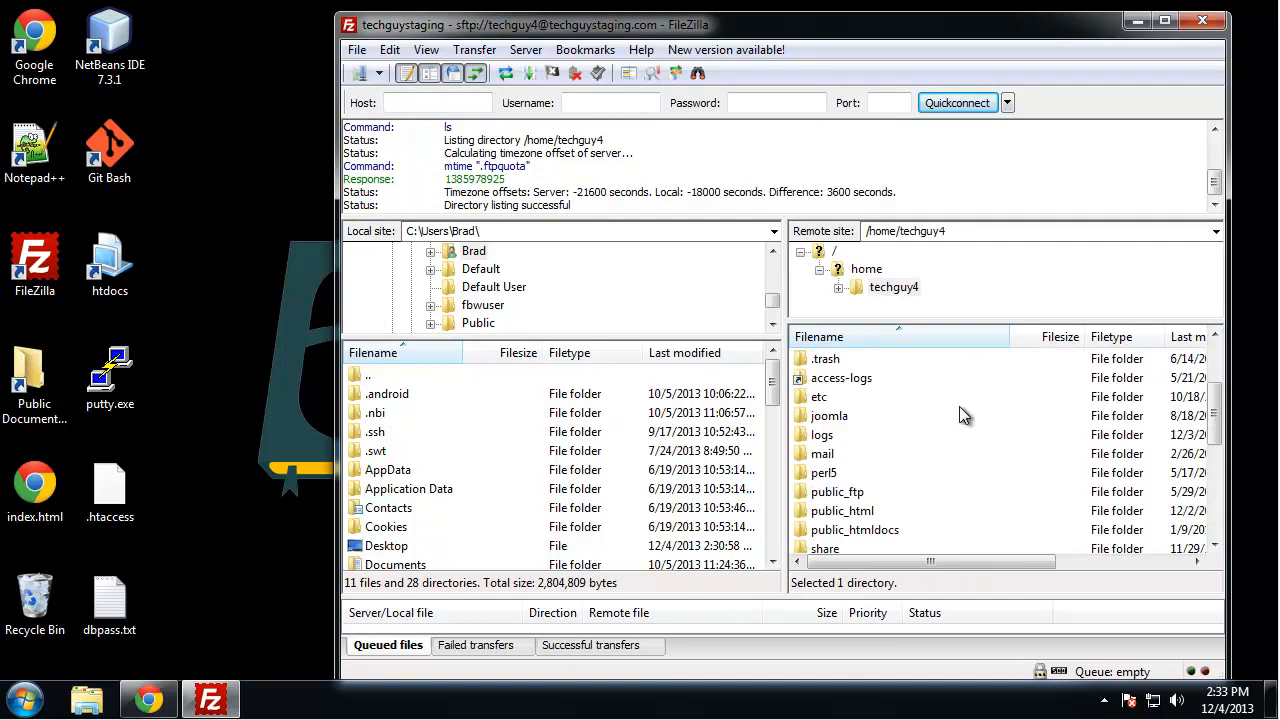
pyautogui.doubleClick(888, 454)
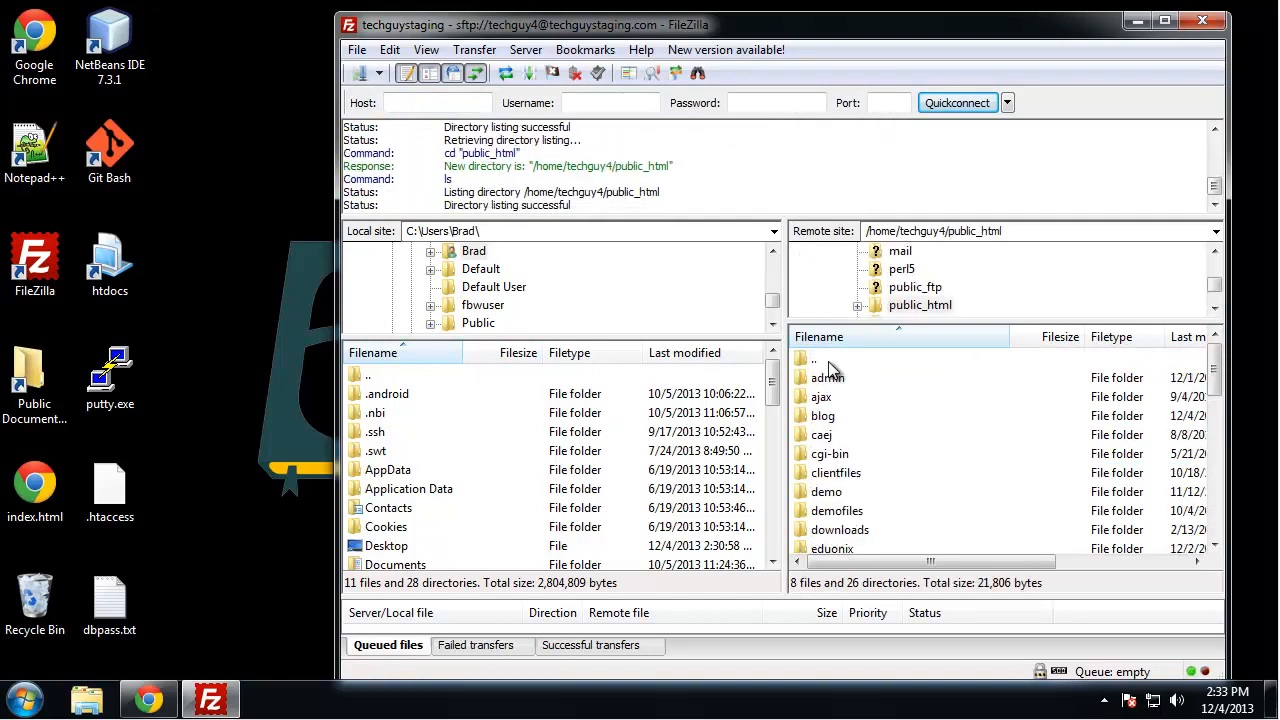
pyautogui.click(844, 416)
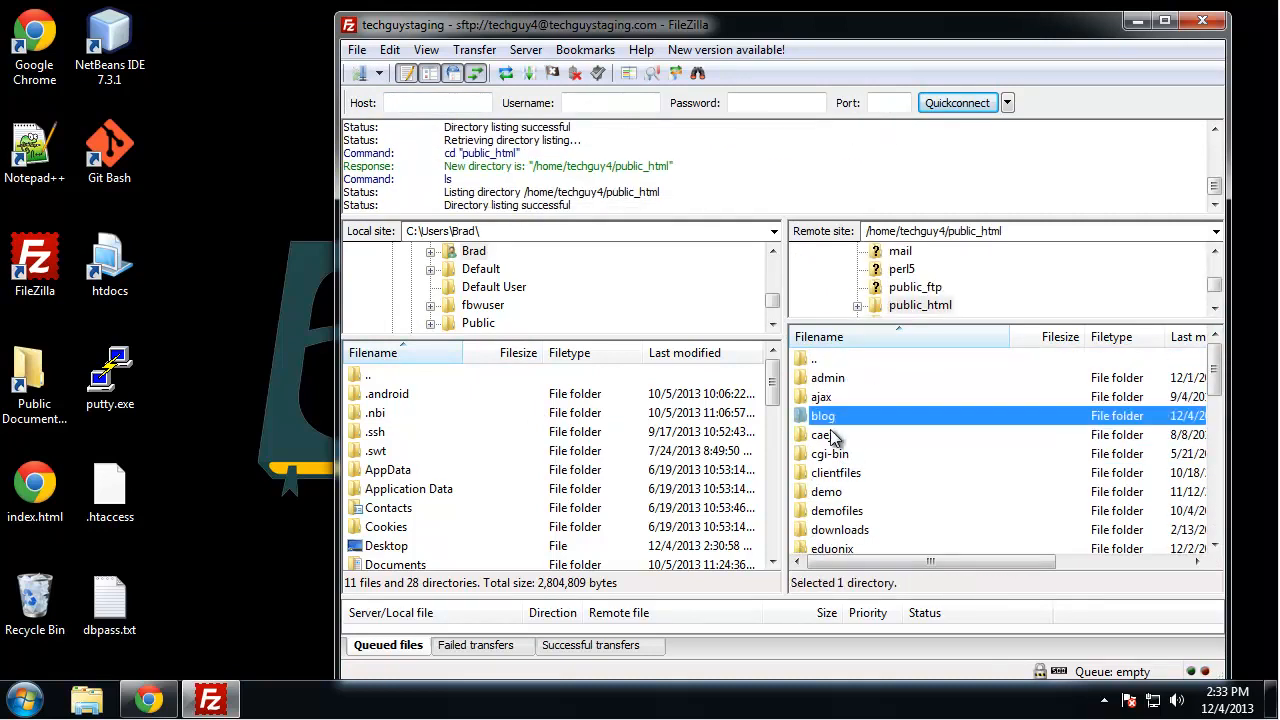
pyautogui.doubleClick(816, 418)
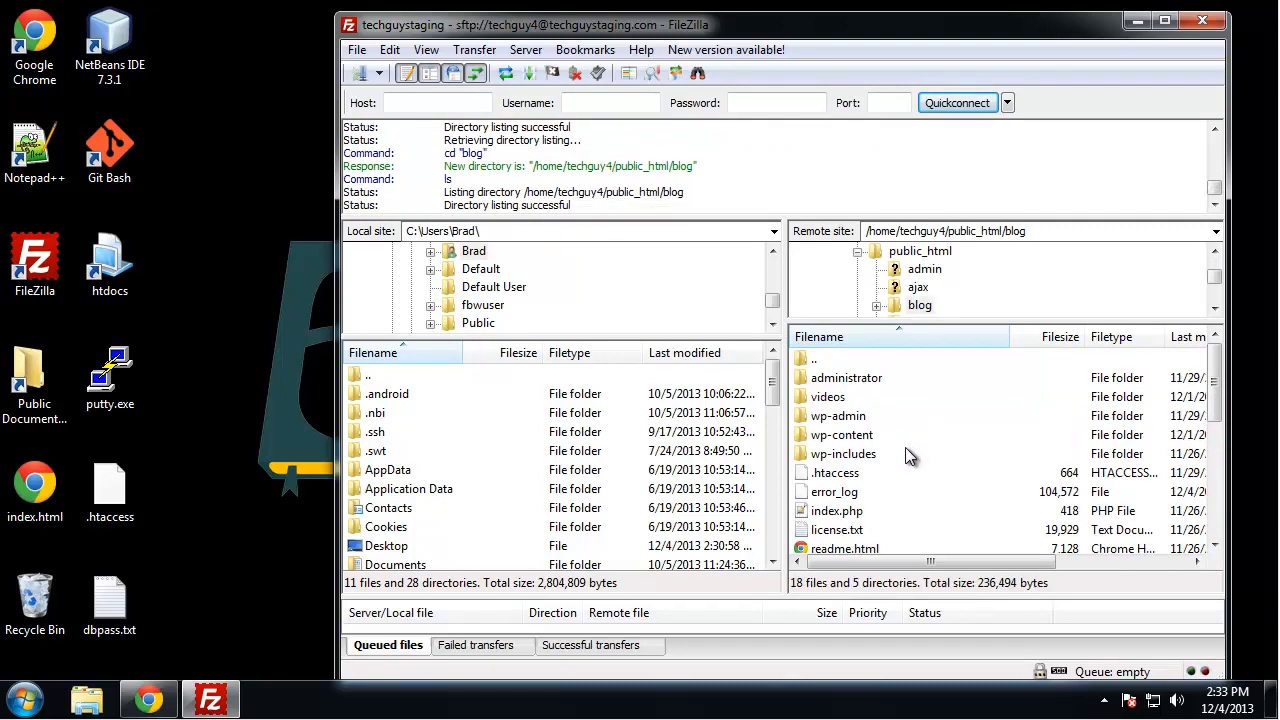
pyautogui.scroll(-1, 870, 465)
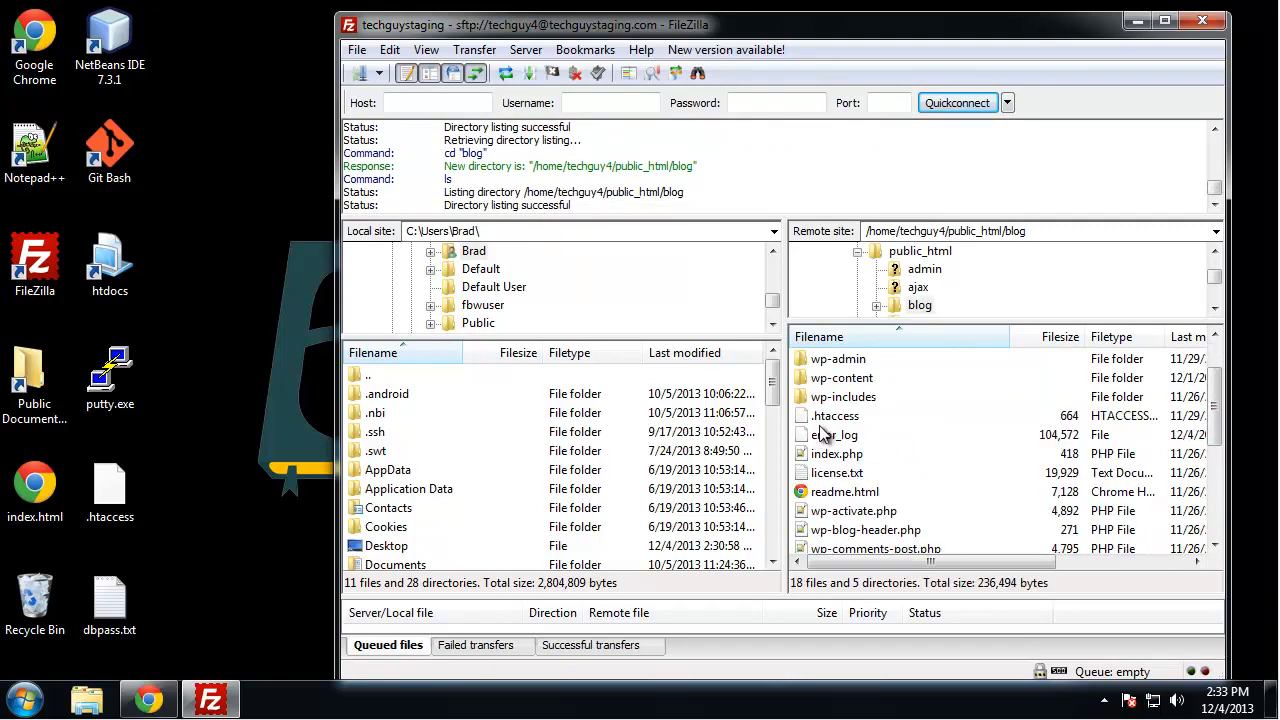
pyautogui.scroll(-4, 840, 505)
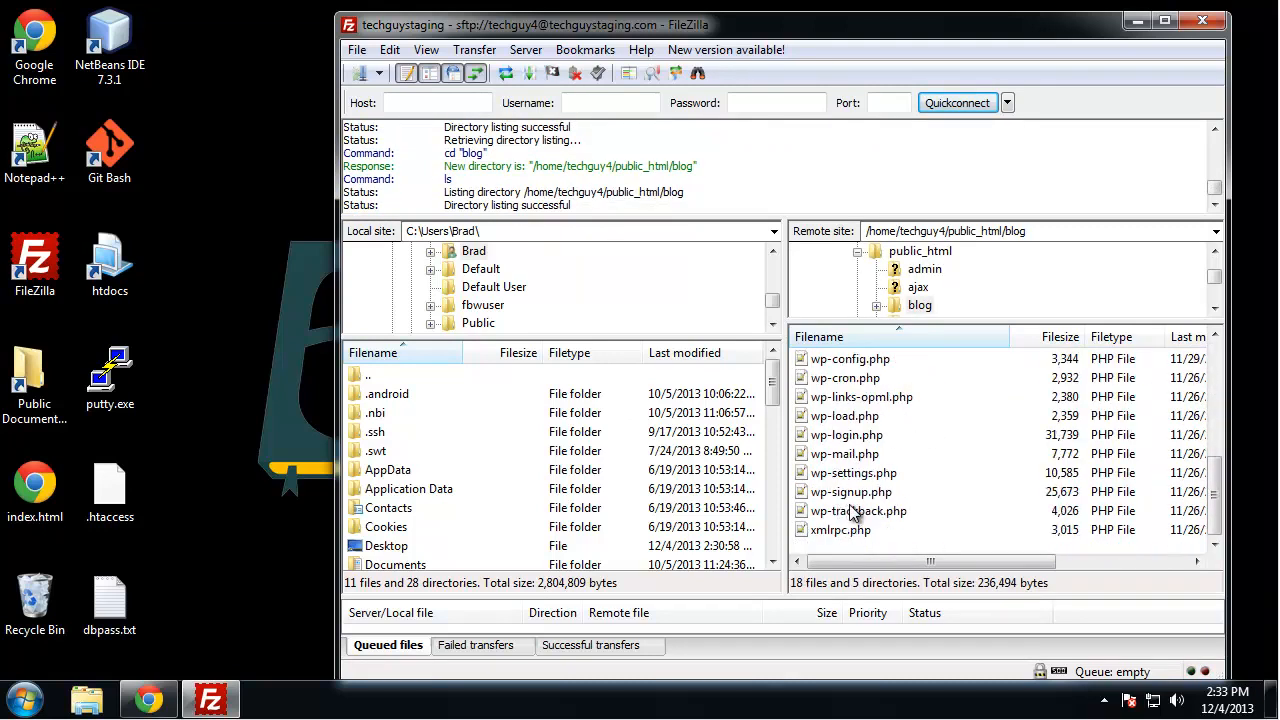
pyautogui.scroll(2, 870, 460)
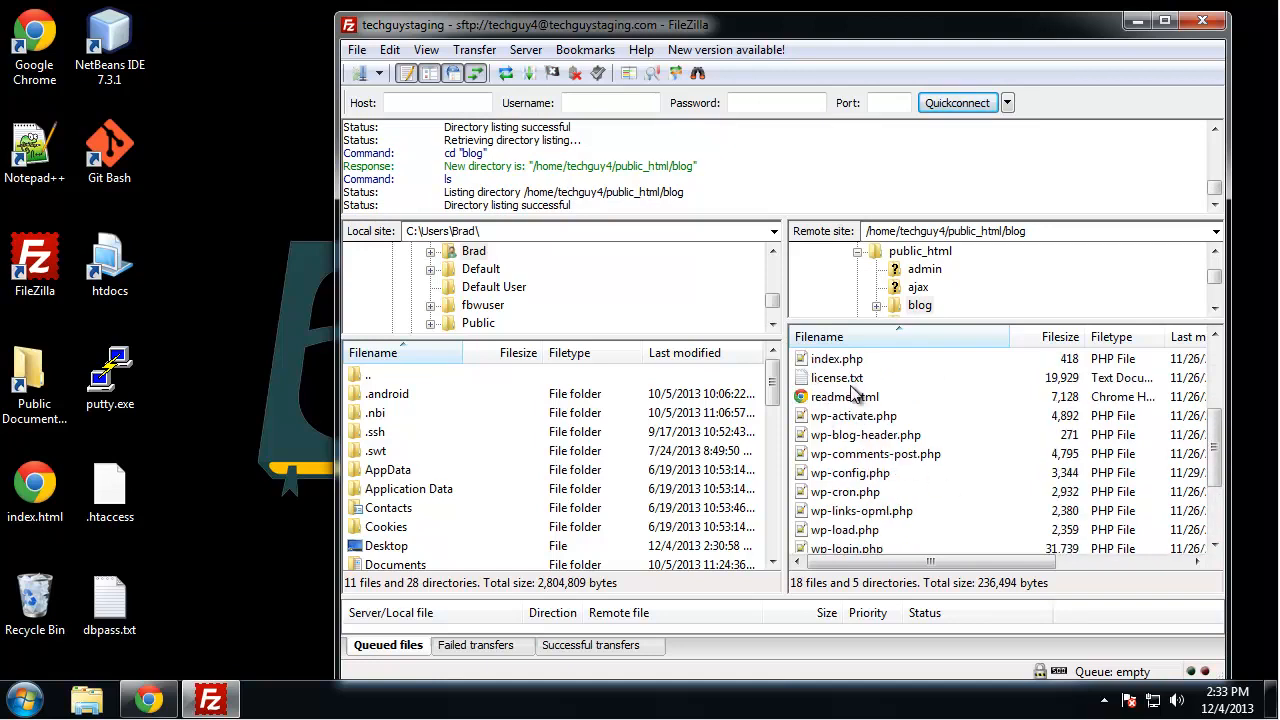
pyautogui.scroll(2, 912, 443)
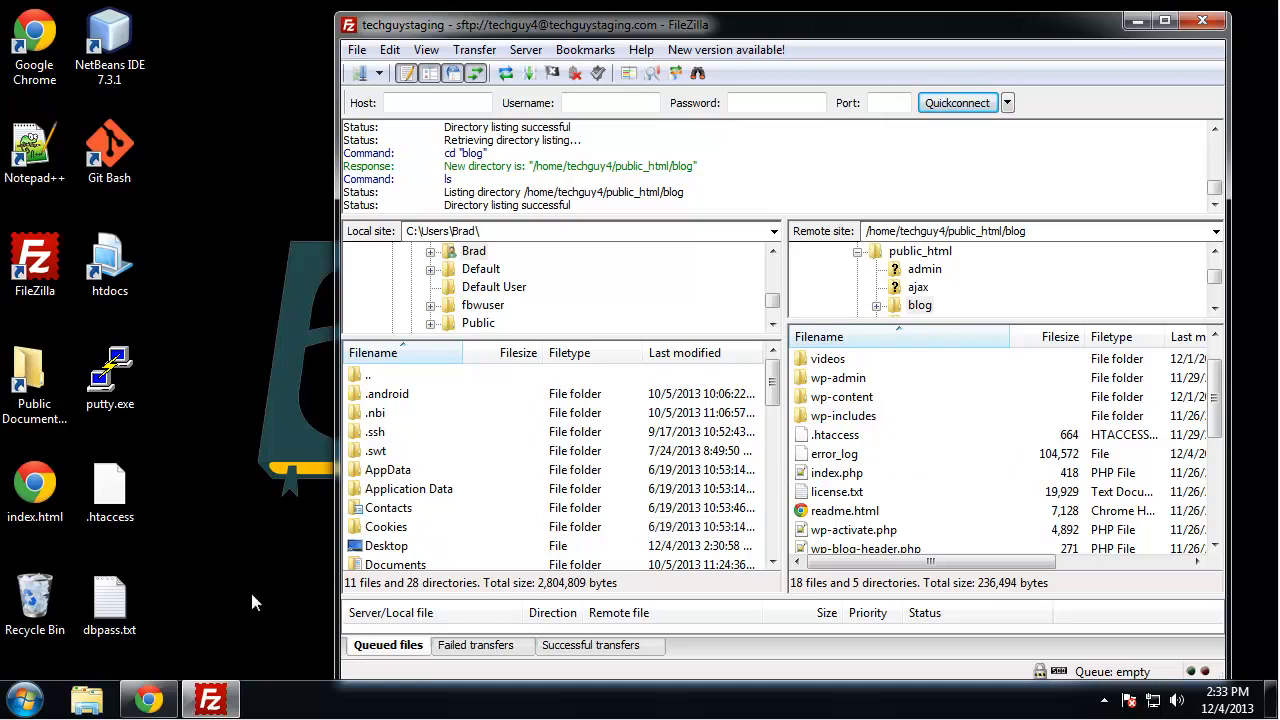
# Step: Create a new text document named robots.txt on the desktop
pyautogui.rightClick(250, 512)
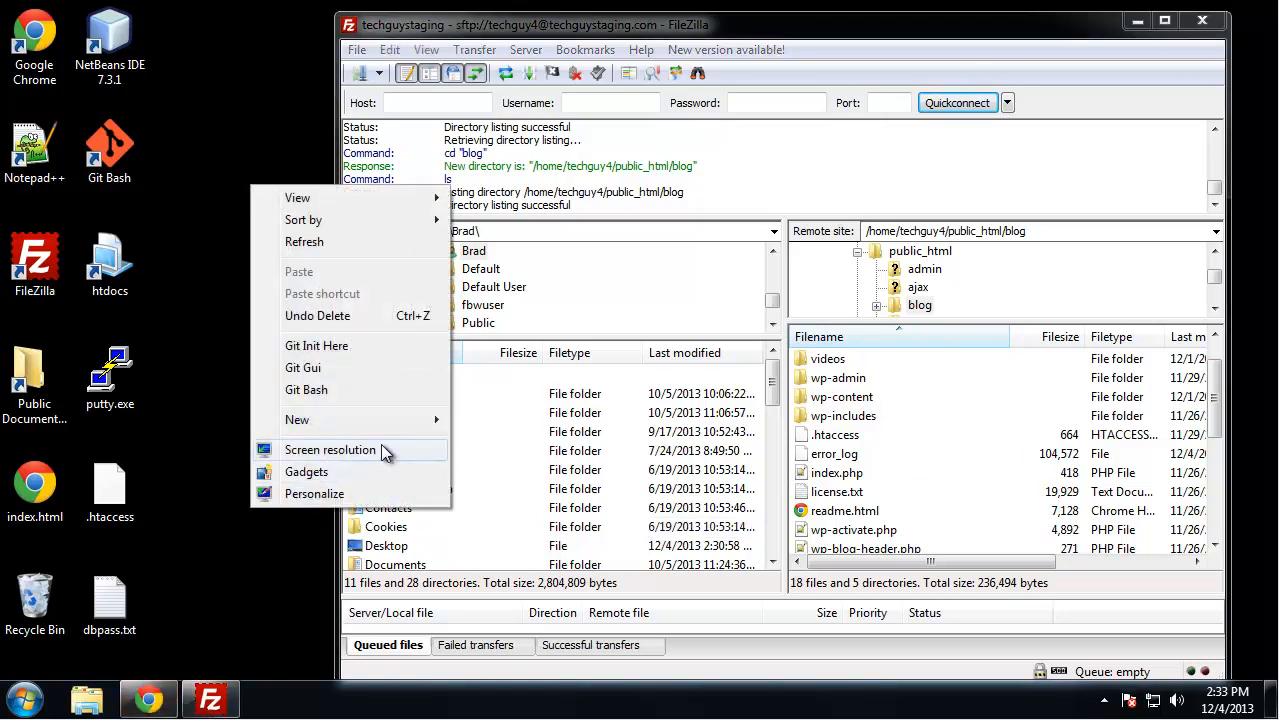
pyautogui.moveTo(420, 427)
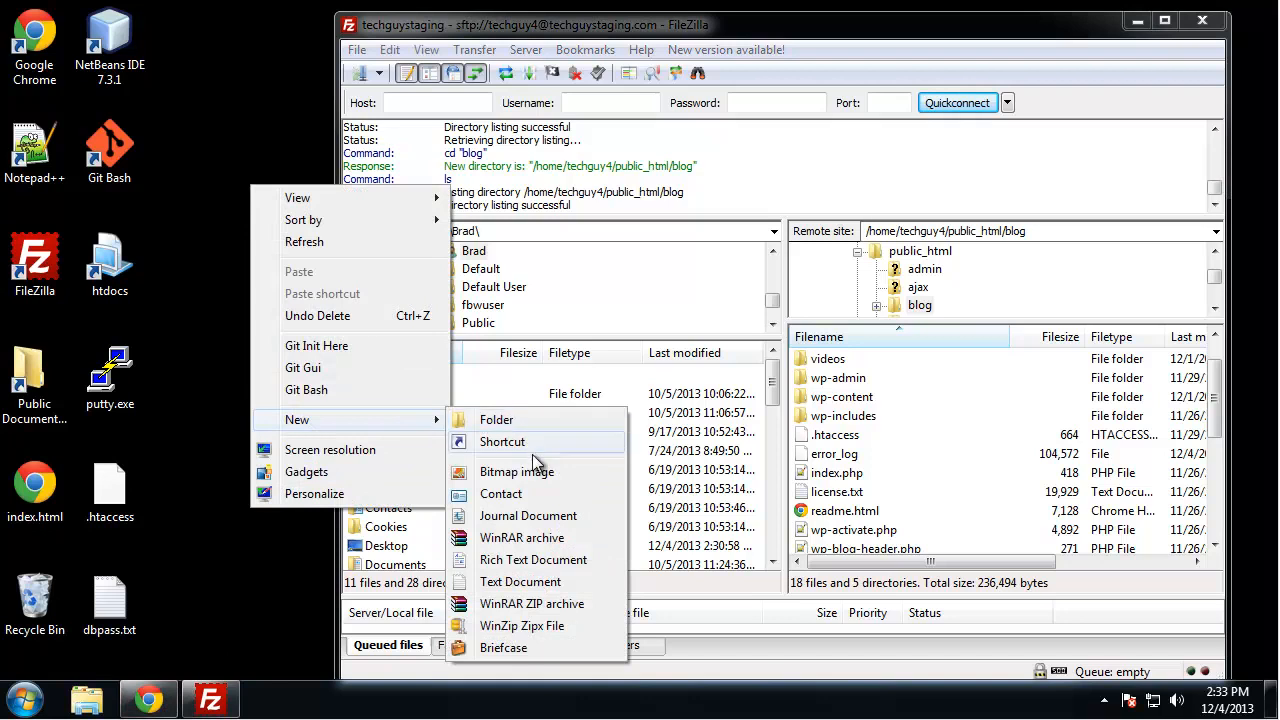
pyautogui.click(515, 583)
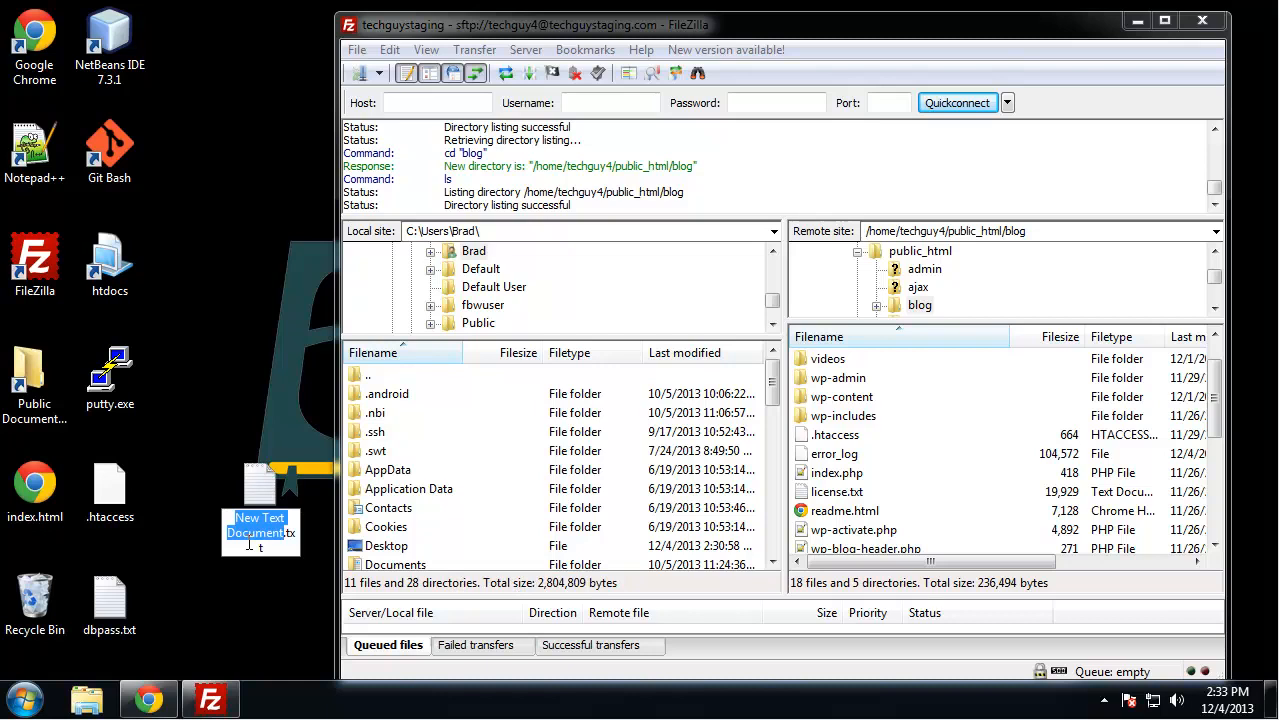
pyautogui.write('robots')
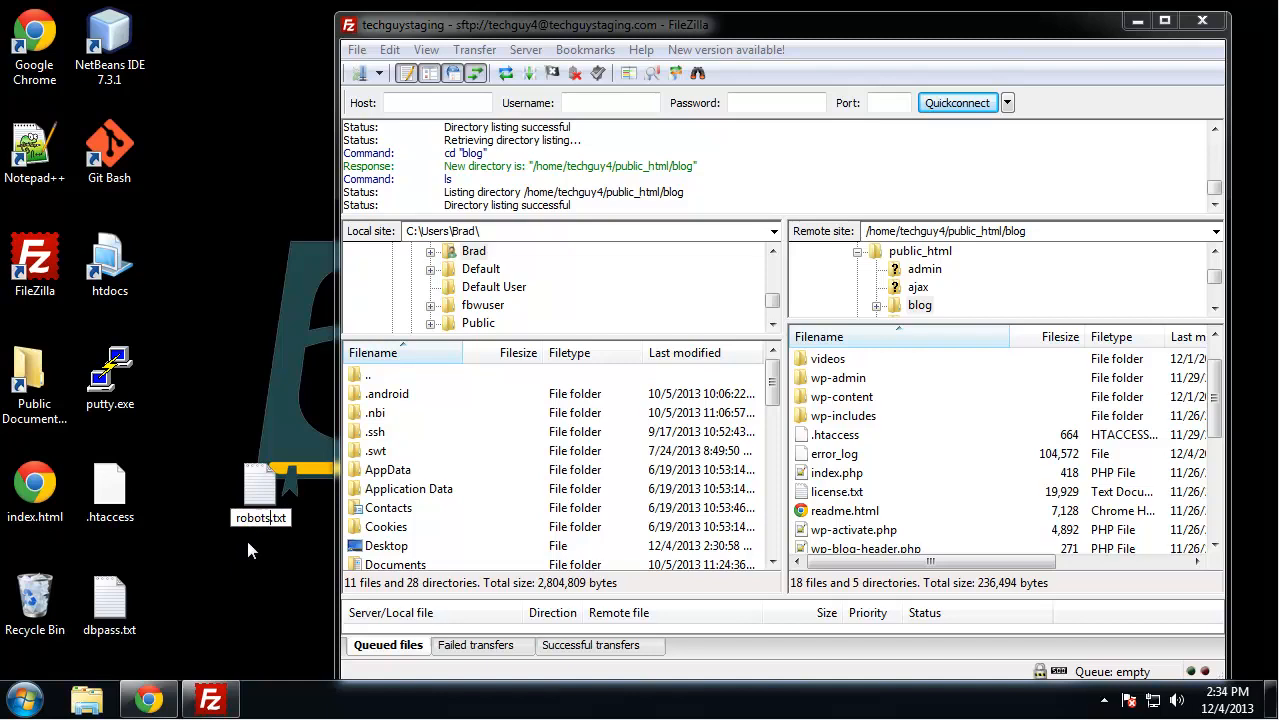
pyautogui.press('Return')
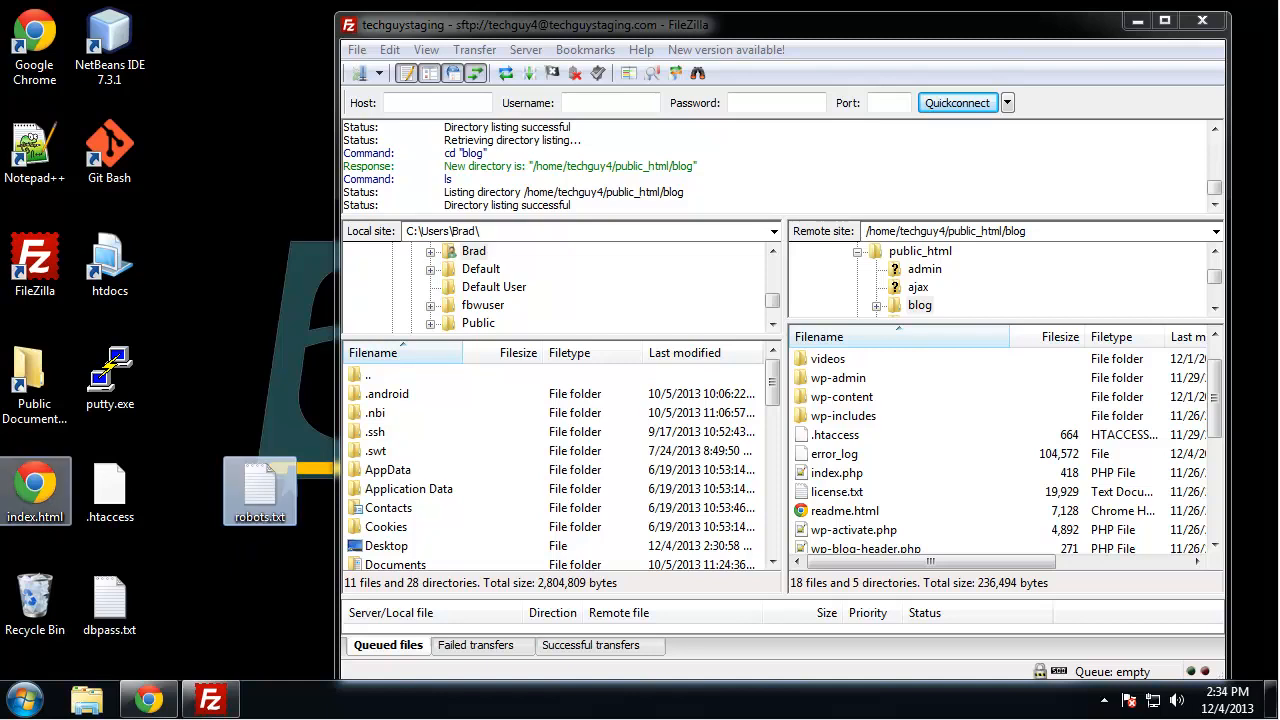
# Step: Open robots.txt in Notepad and paste in the User-agent: * line with Disallow rules for /wp-admin and /wp-includes
pyautogui.doubleClick(243, 474)
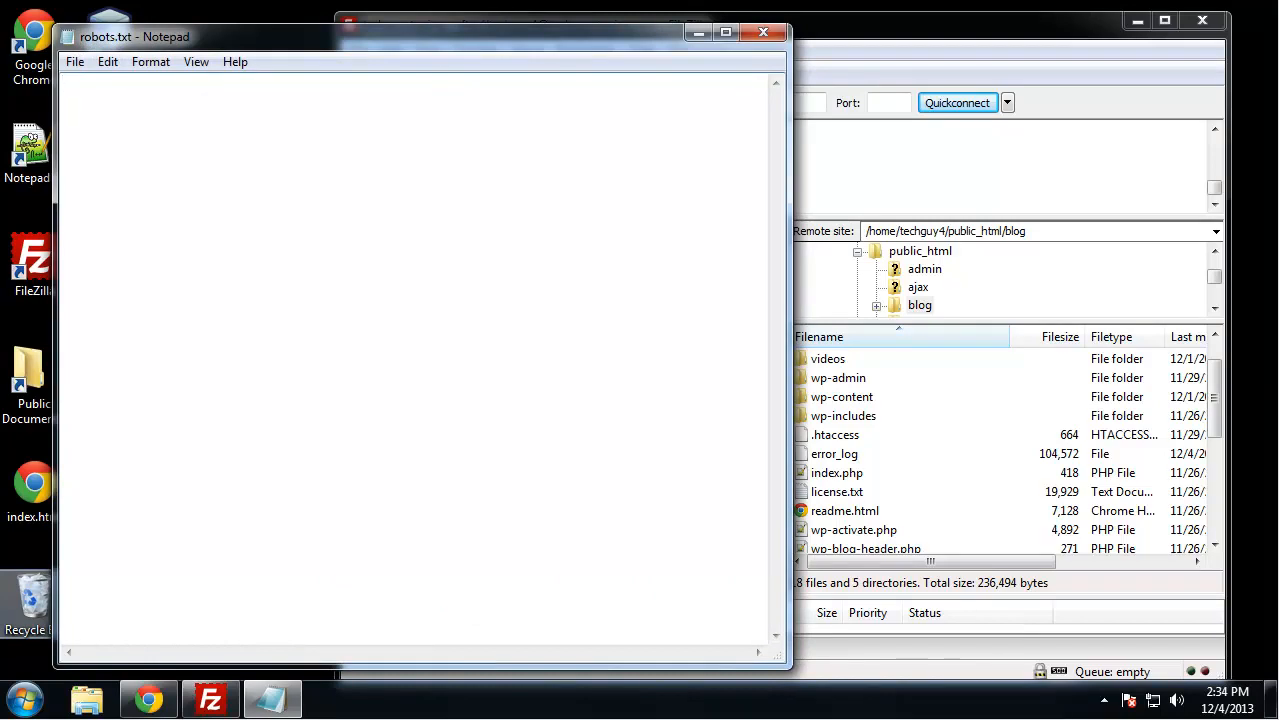
pyautogui.rightClick(98, 101)
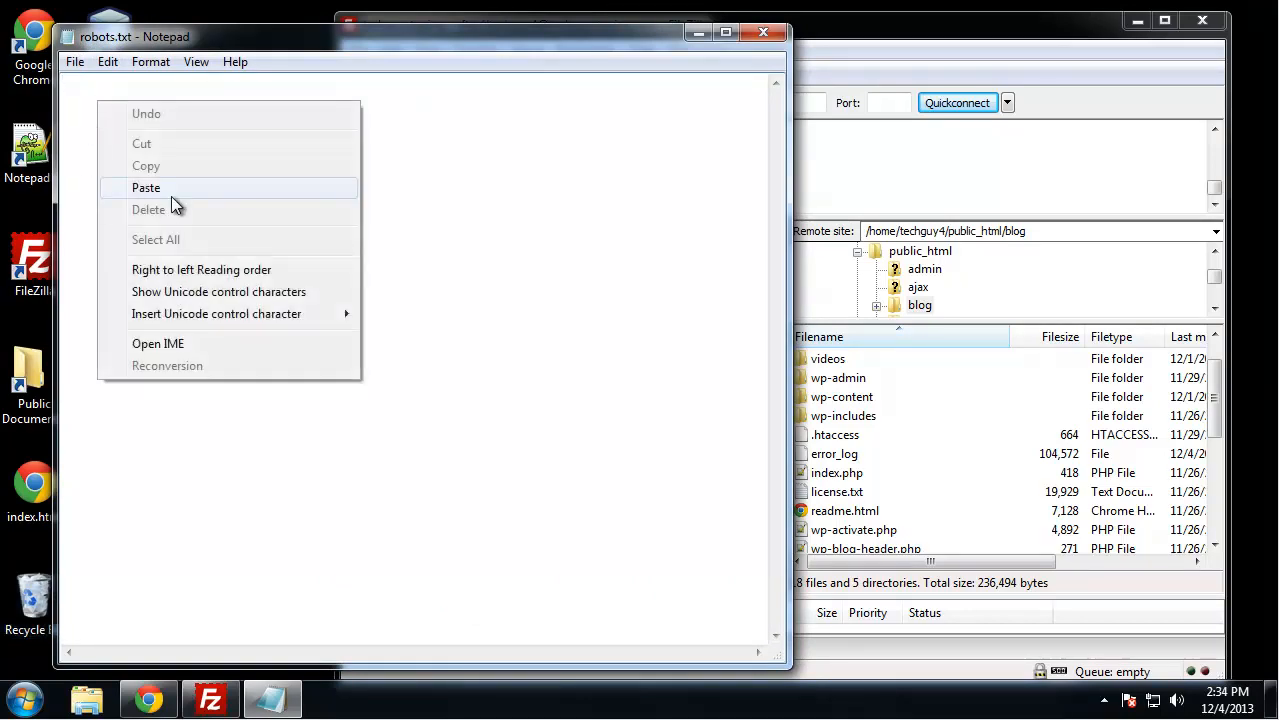
pyautogui.click(146, 188)
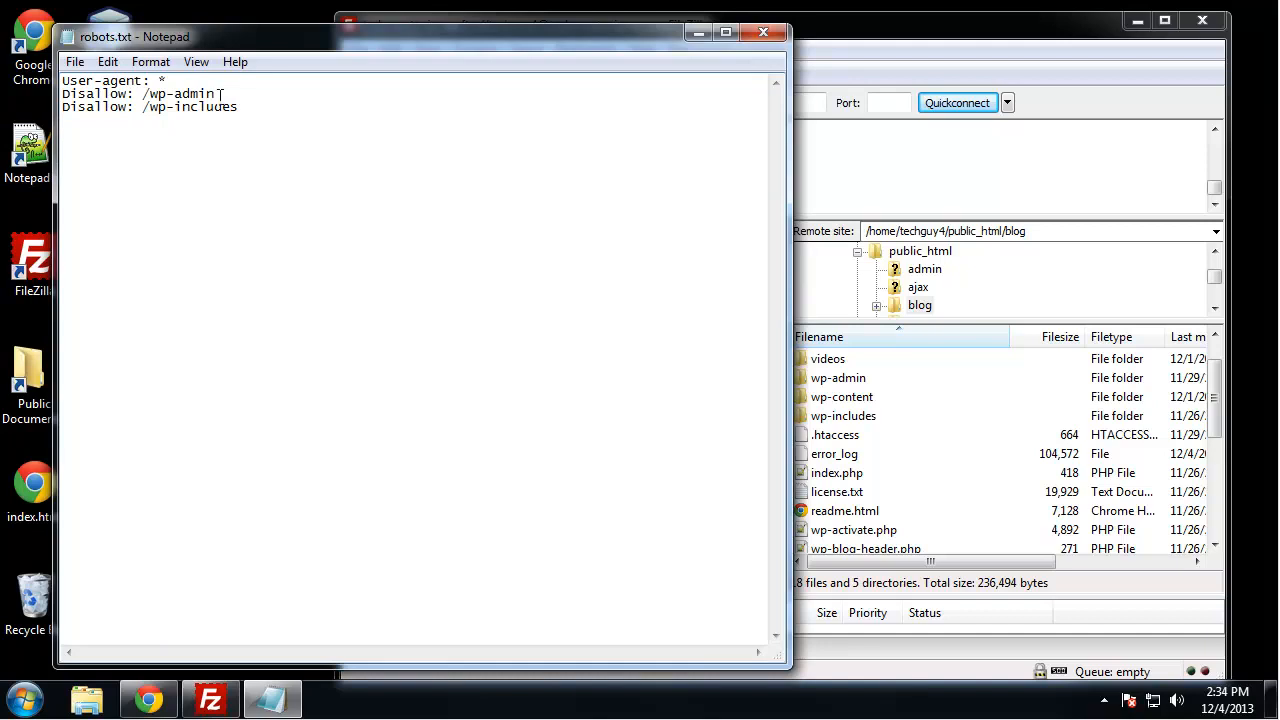
pyautogui.moveTo(224, 95); pyautogui.dragTo(145, 100)
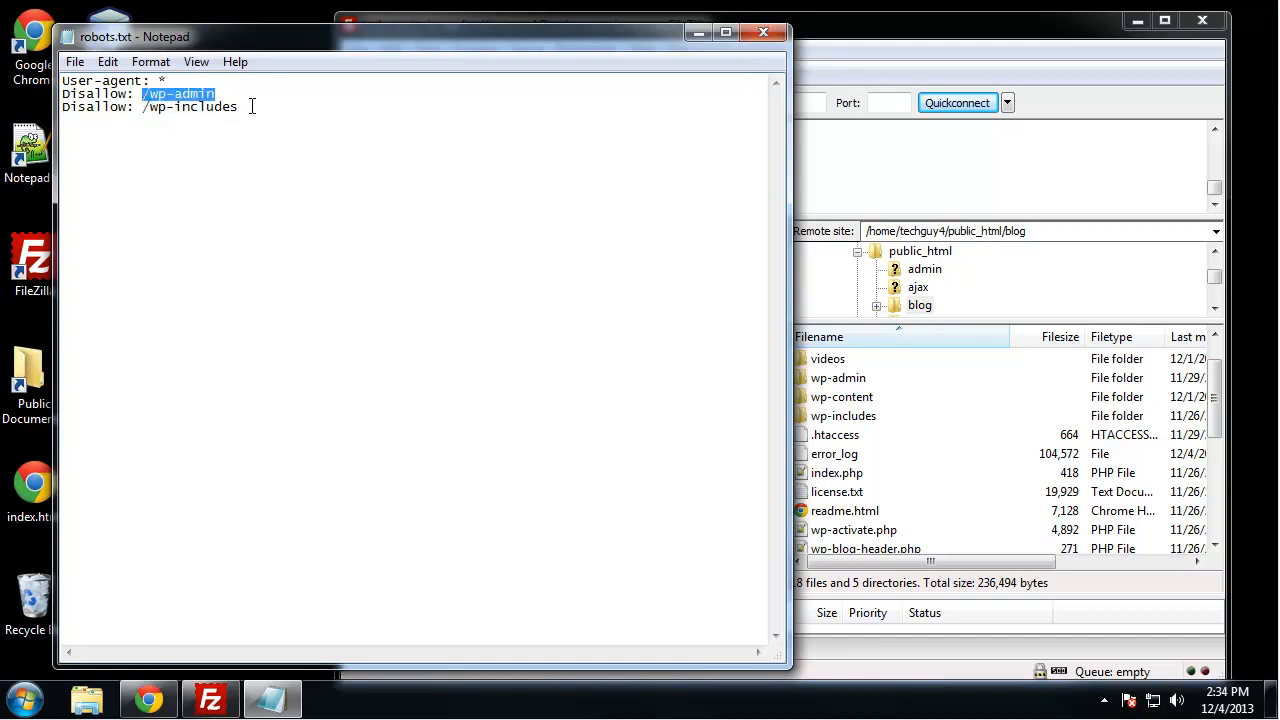
pyautogui.moveTo(250, 107); pyautogui.dragTo(150, 108)
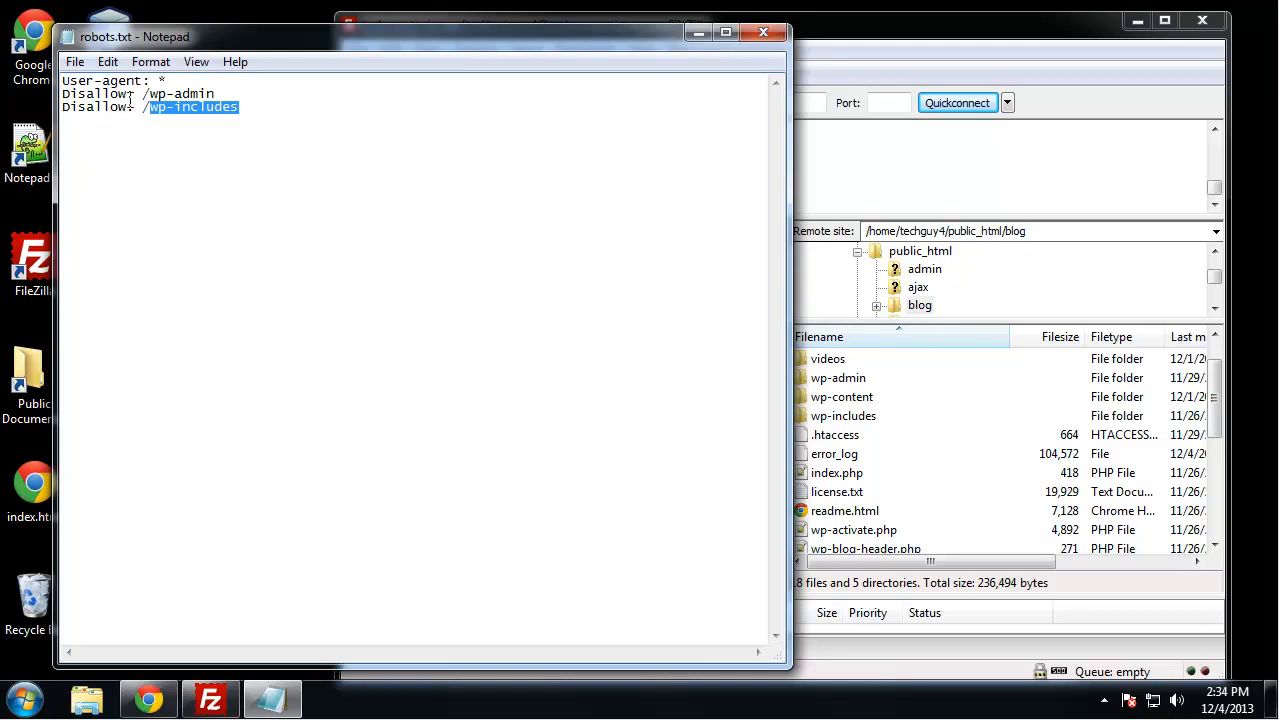
pyautogui.click(270, 118)
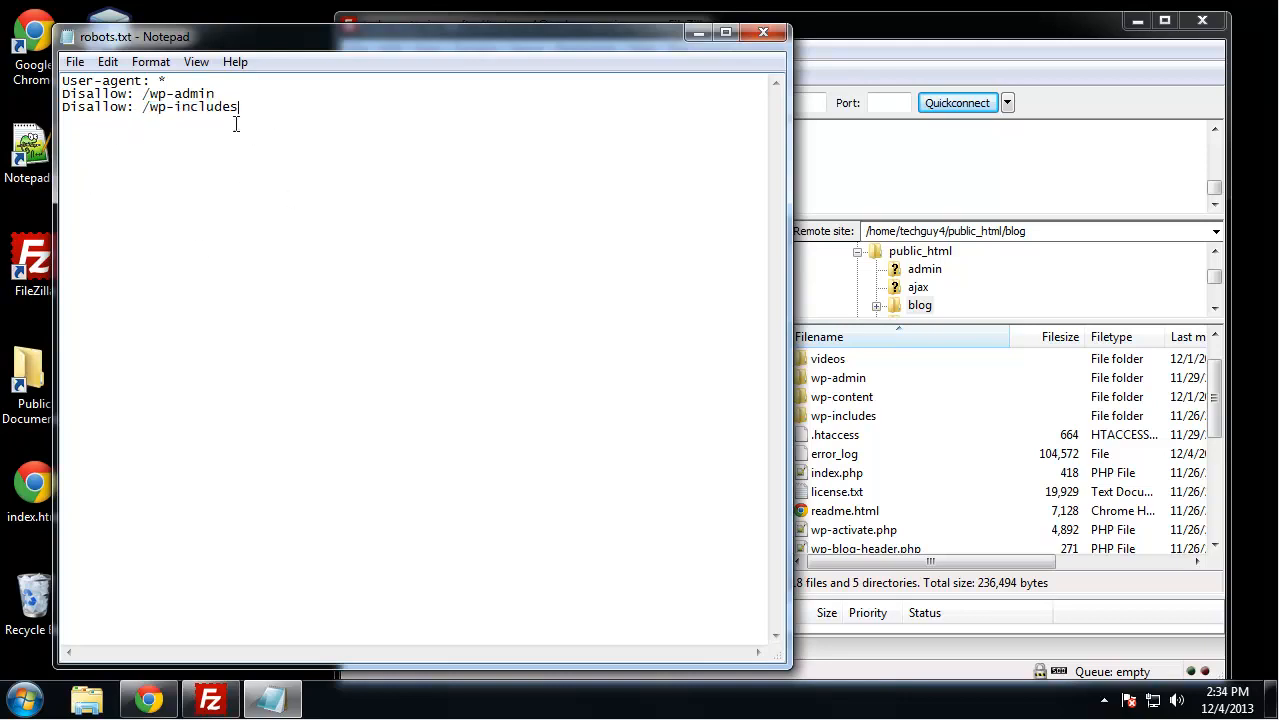
# Step: Switch to FileZilla, check the contents of the remote videos folder, and return to the blog folder
pyautogui.click(944, 456)
pyautogui.scroll(1, 944, 459)
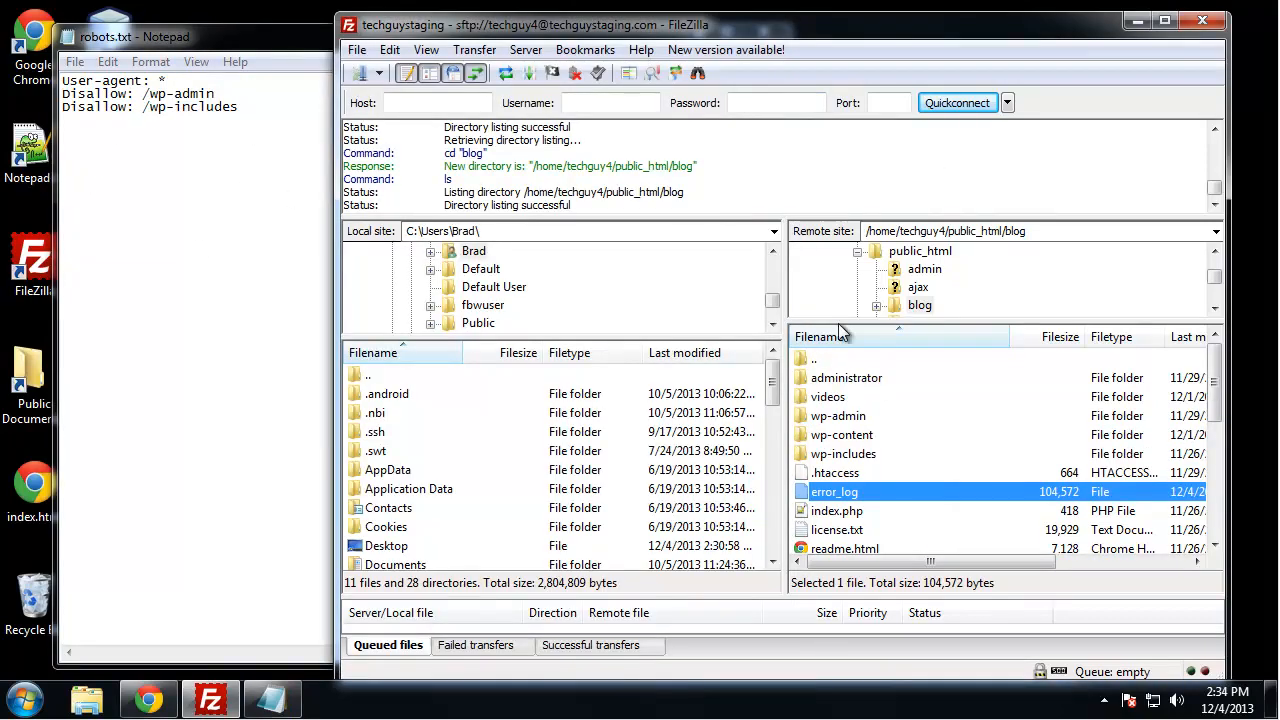
pyautogui.doubleClick(836, 398)
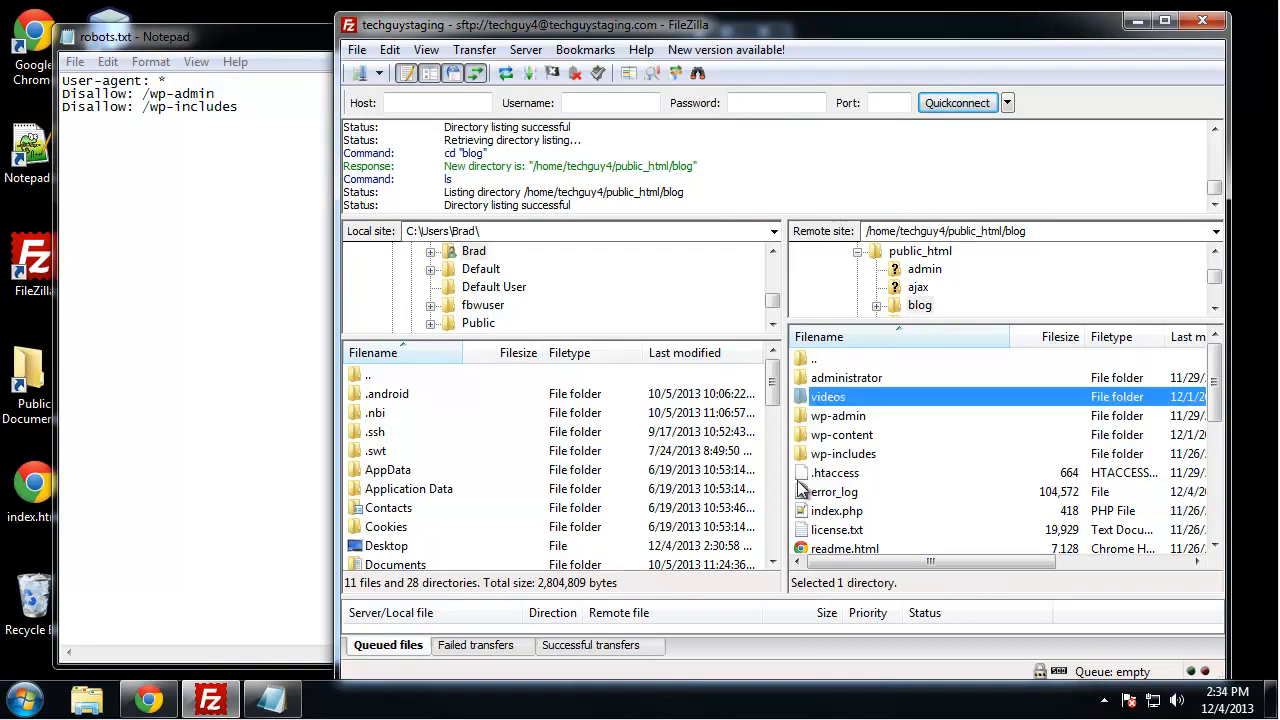
pyautogui.doubleClick(834, 364)
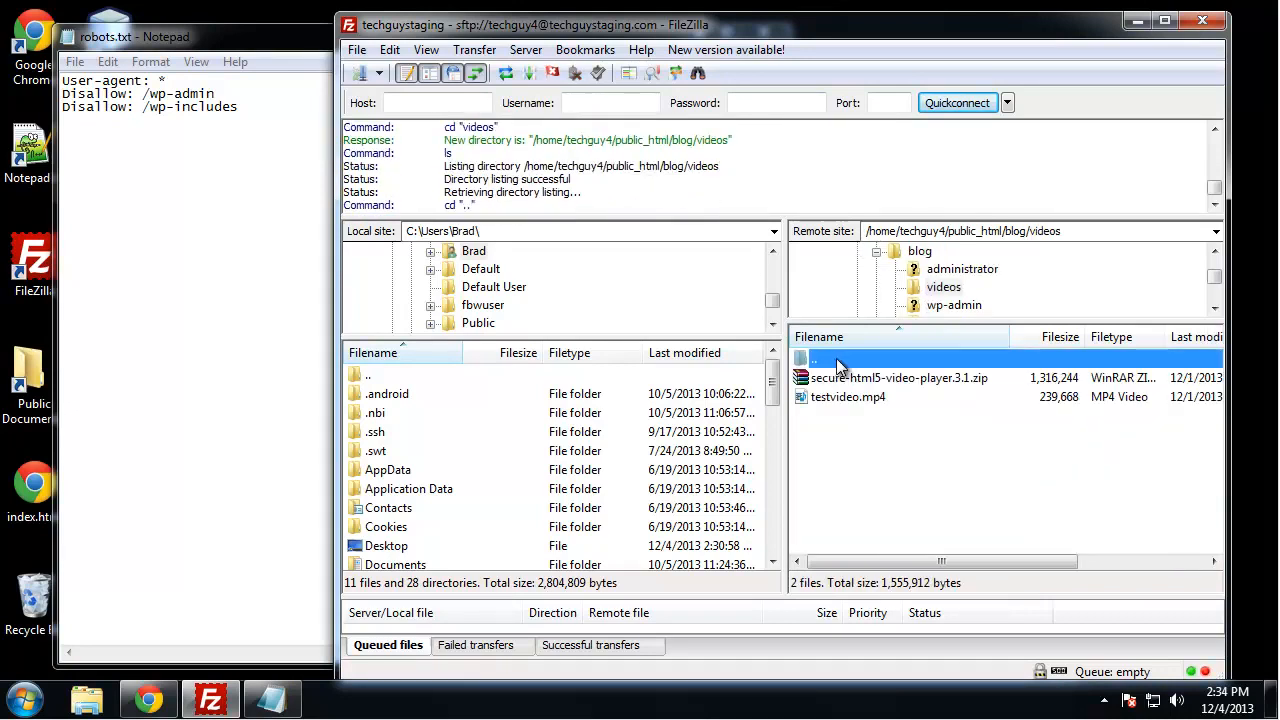
# Step: Switch back to robots.txt and add a Disallow: /videos rule below the /wp-includes line by duplicating that line
pyautogui.click(200, 165)
pyautogui.moveTo(254, 109); pyautogui.dragTo(22, 110)
pyautogui.click(210, 149)
pyautogui.moveTo(256, 104); pyautogui.dragTo(38, 112)
pyautogui.hotkey('ctrl', 'c')
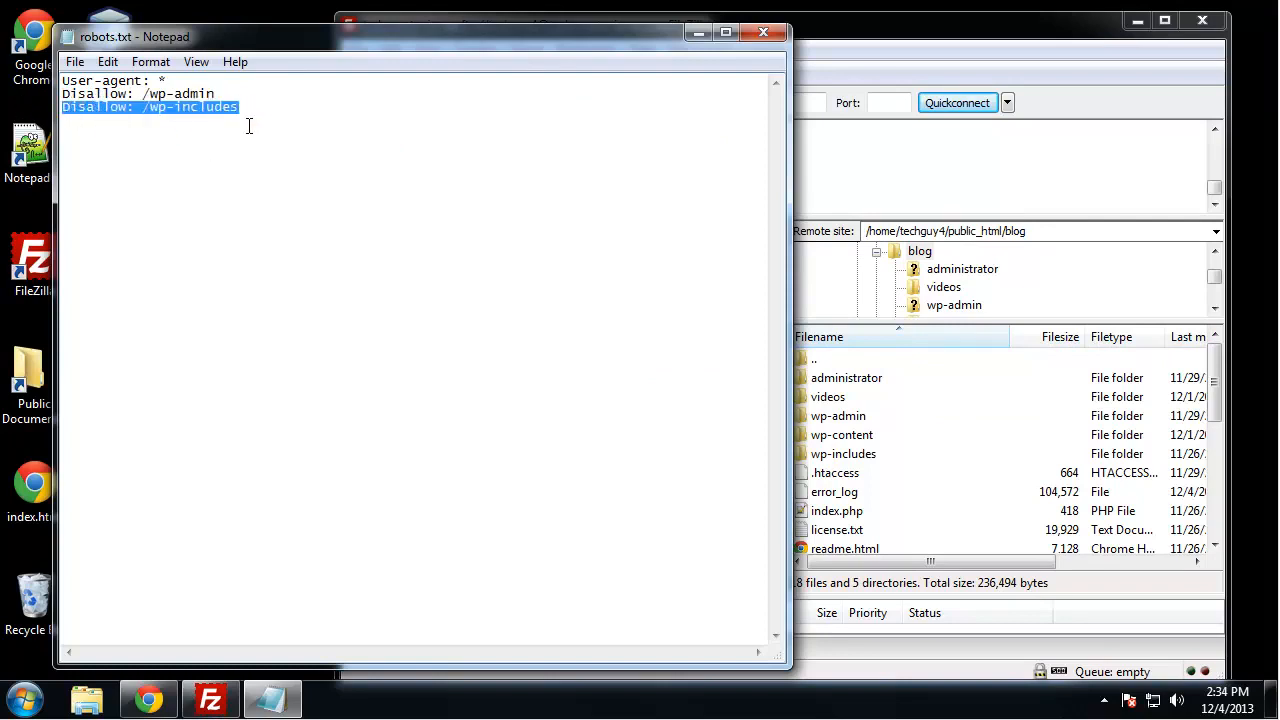
pyautogui.click(249, 110)
pyautogui.press('Return')
pyautogui.hotkey('ctrl', 'v')
pyautogui.moveTo(243, 126); pyautogui.dragTo(150, 122)
pyautogui.write('vi')
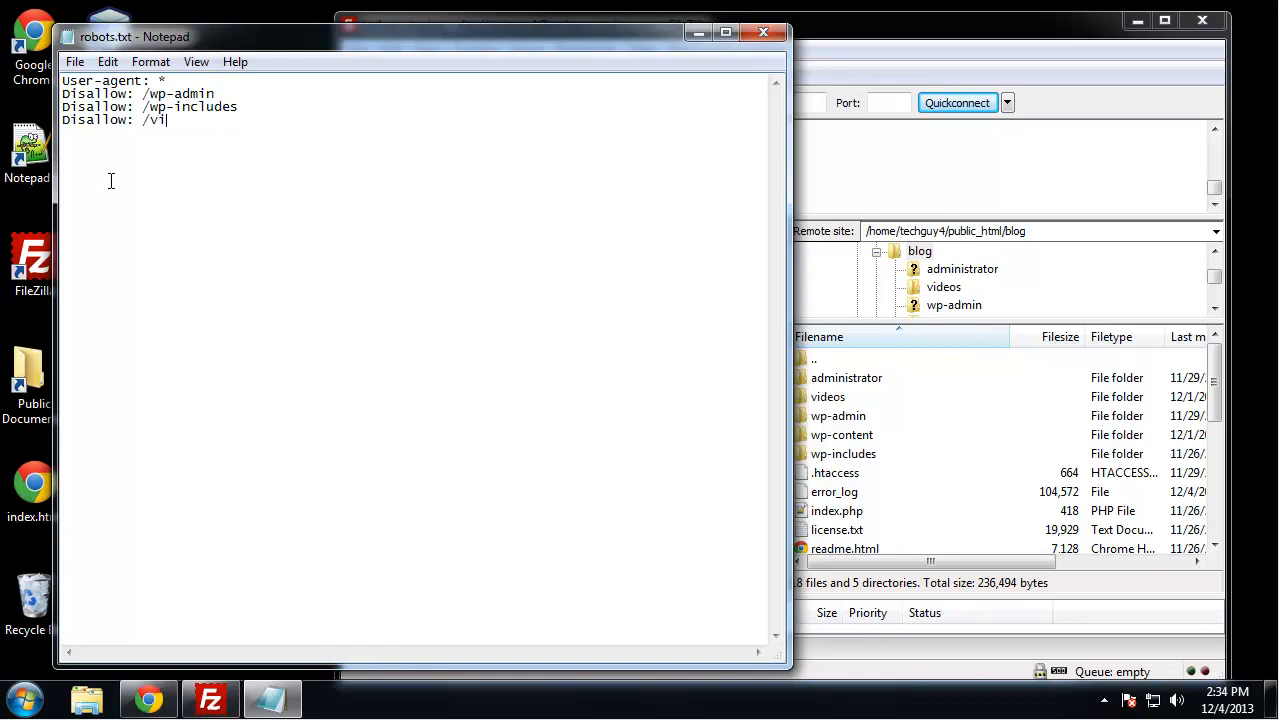
pyautogui.write('deos')
# Step: Add Disallow rules for /wp-content/plugins, /wp-content/cache, /wp-content/themes and /wp-includes/js below the /videos rule, and highlight the added entries
pyautogui.moveTo(206, 121); pyautogui.dragTo(143, 121)
pyautogui.click(222, 120)
pyautogui.write('Disallow: /wp-content/plugins Disallow: /wp-content/cache Disallow: /wp-content/themes Disallow: /wp-includes/js')
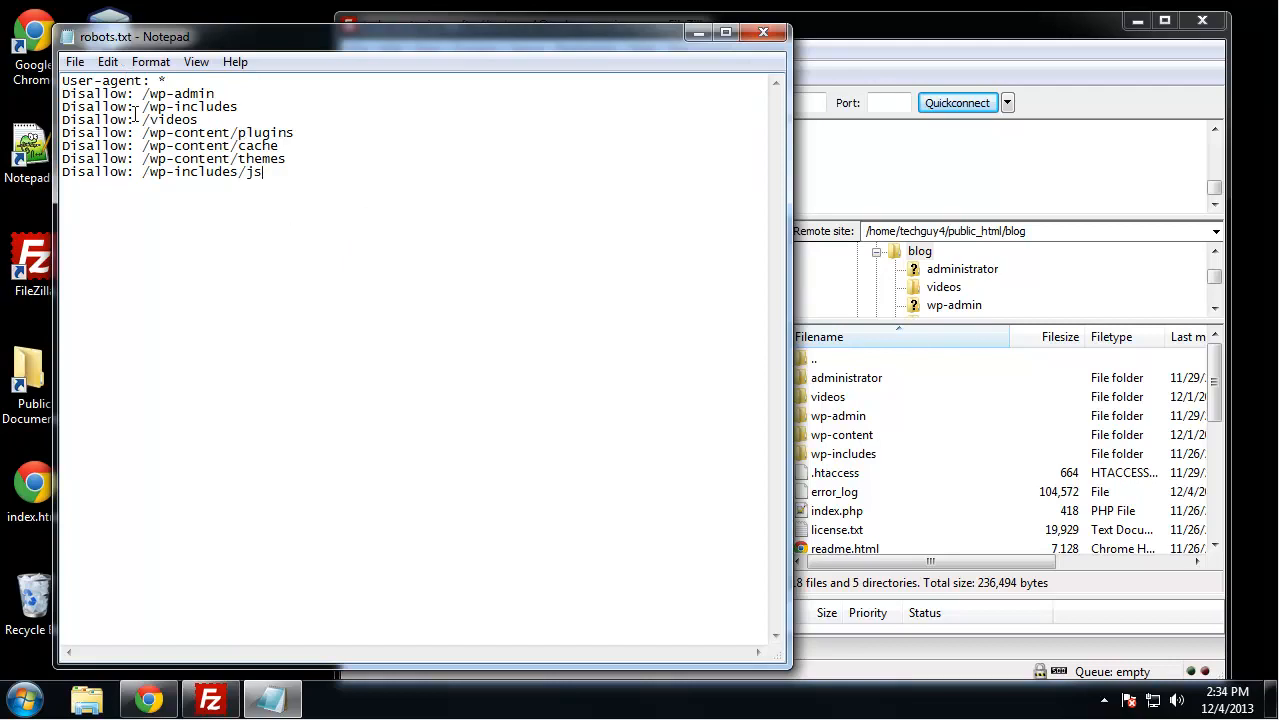
pyautogui.moveTo(291, 136); pyautogui.dragTo(230, 160)
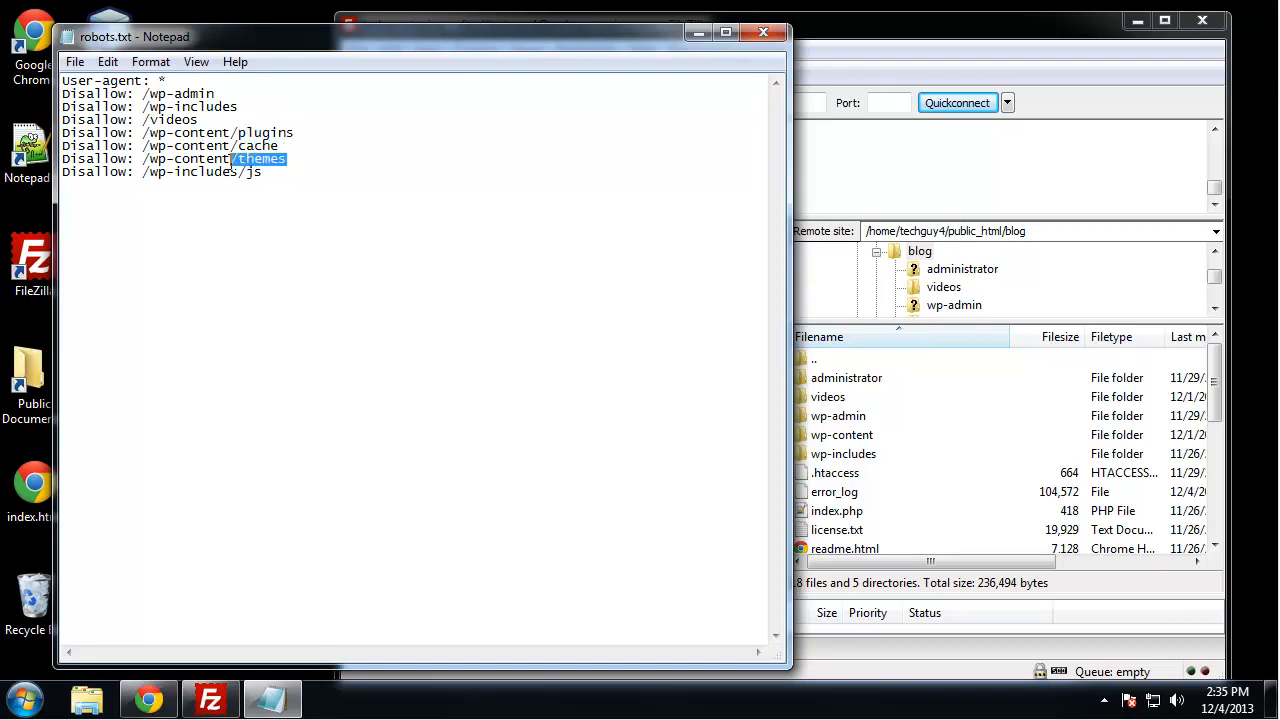
pyautogui.click(196, 178)
pyautogui.moveTo(266, 185); pyautogui.dragTo(50, 177)
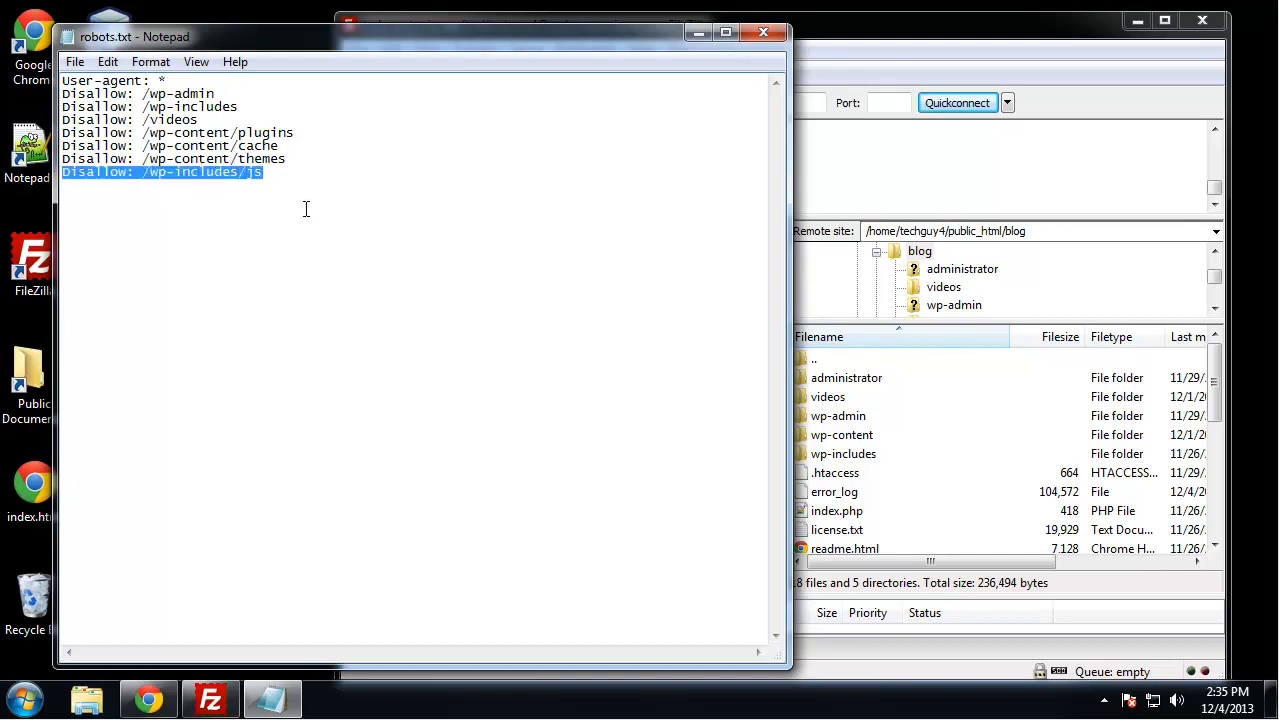
# Step: Delete the Disallow: /wp-includes/js rule from robots.txt, then switch to FileZilla and upload the desktop robots.txt to the remote blog folder
pyautogui.press('Delete')
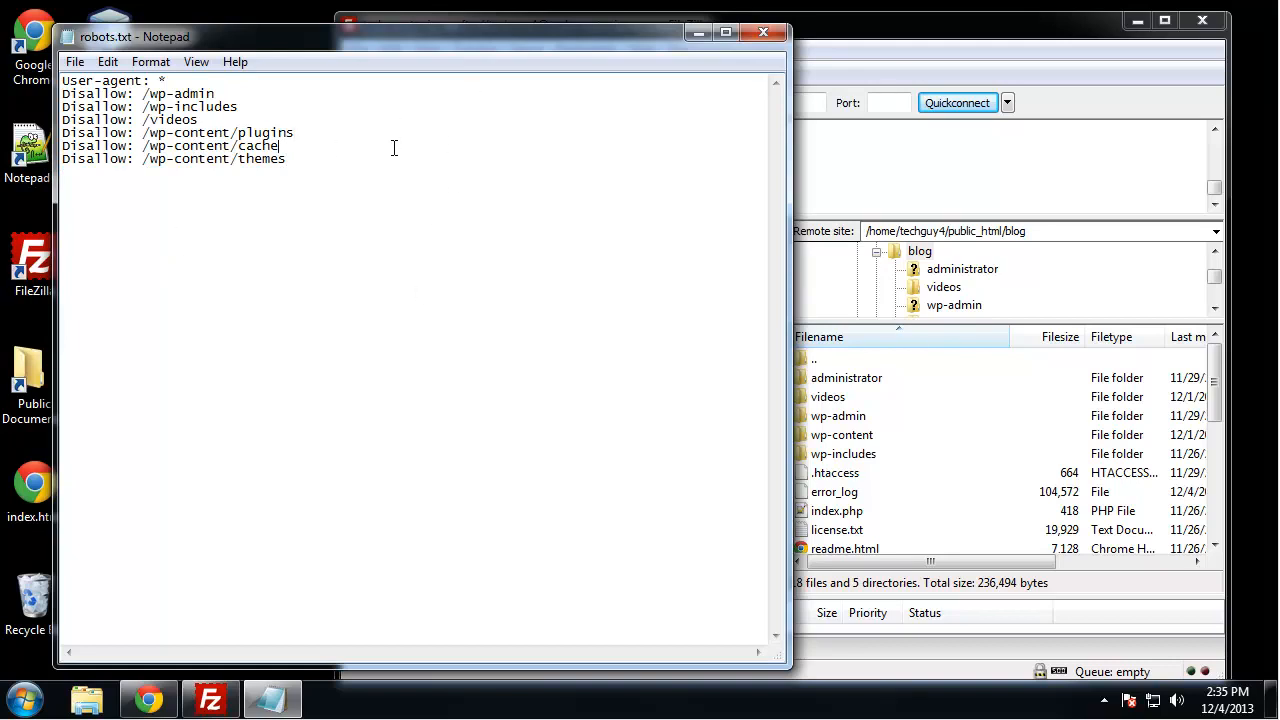
pyautogui.click(699, 34)
pyautogui.moveTo(262, 492); pyautogui.dragTo(845, 497)
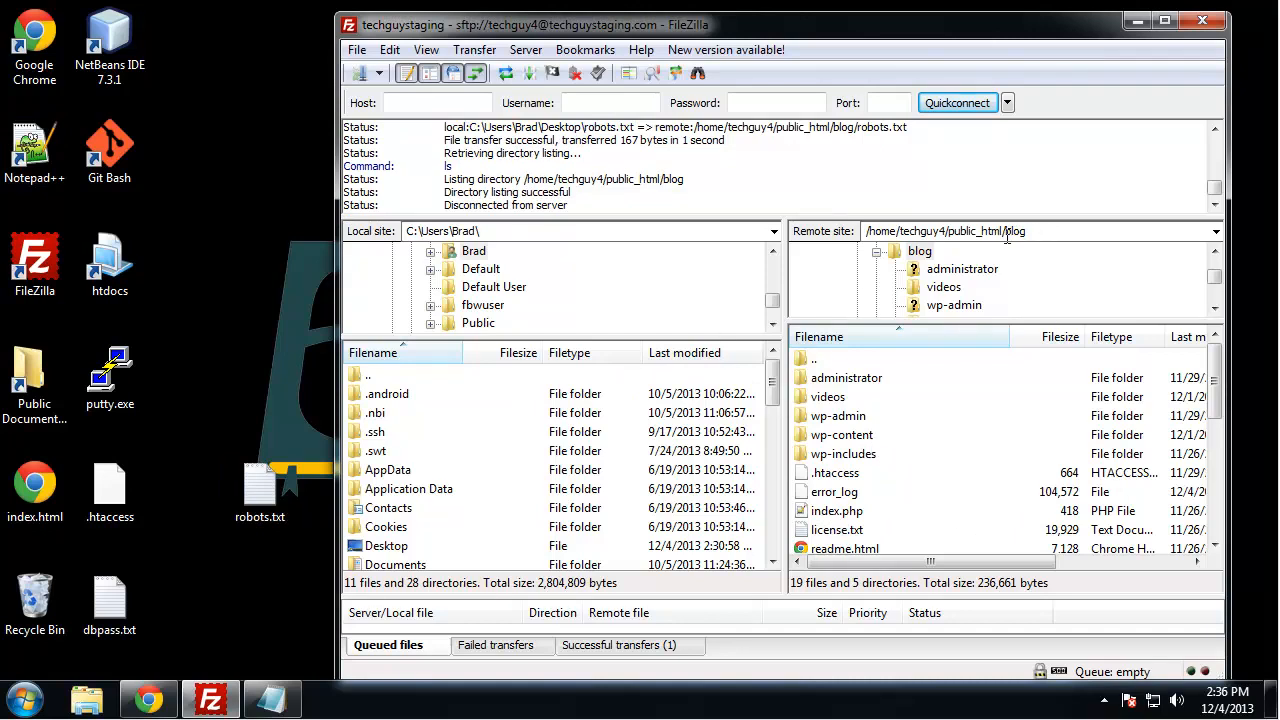
# Step: Go up to the remote public_html folder, select its robots.txt file and examine the other folders and files there
pyautogui.click(858, 436)
pyautogui.click(842, 362)
pyautogui.doubleClick(842, 362)
pyautogui.scroll(-8, 955, 404)
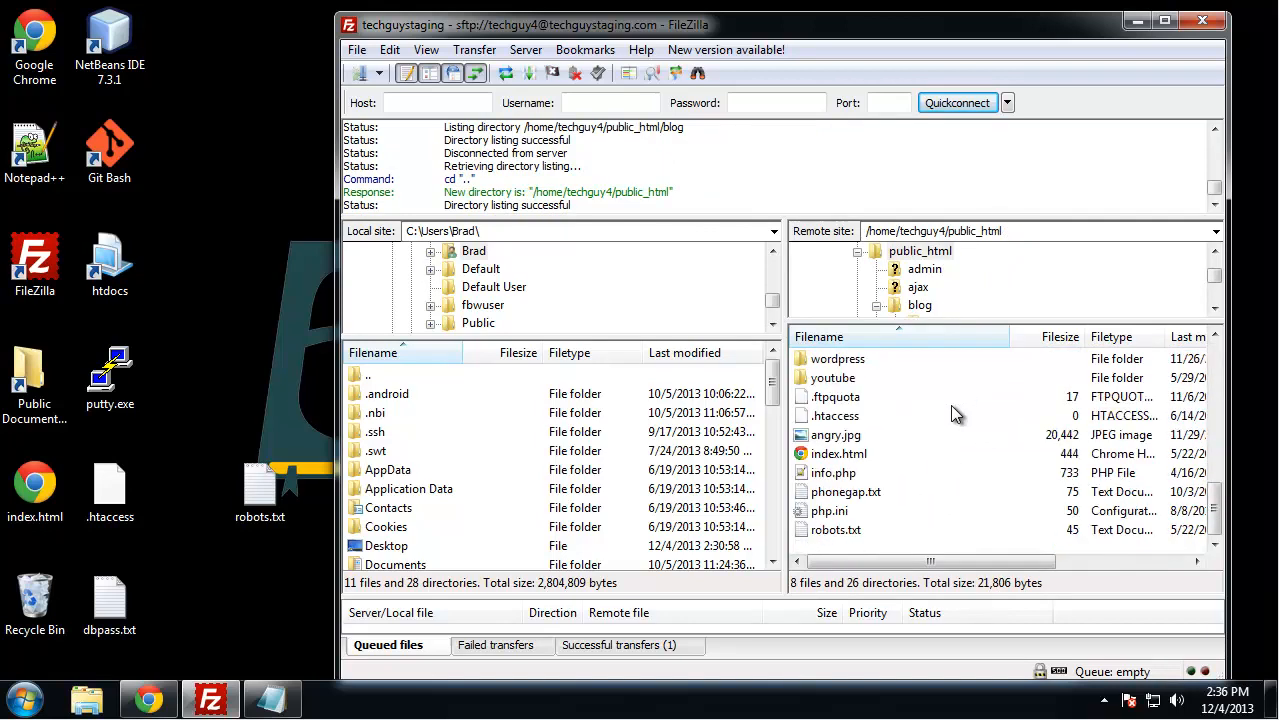
pyautogui.click(862, 531)
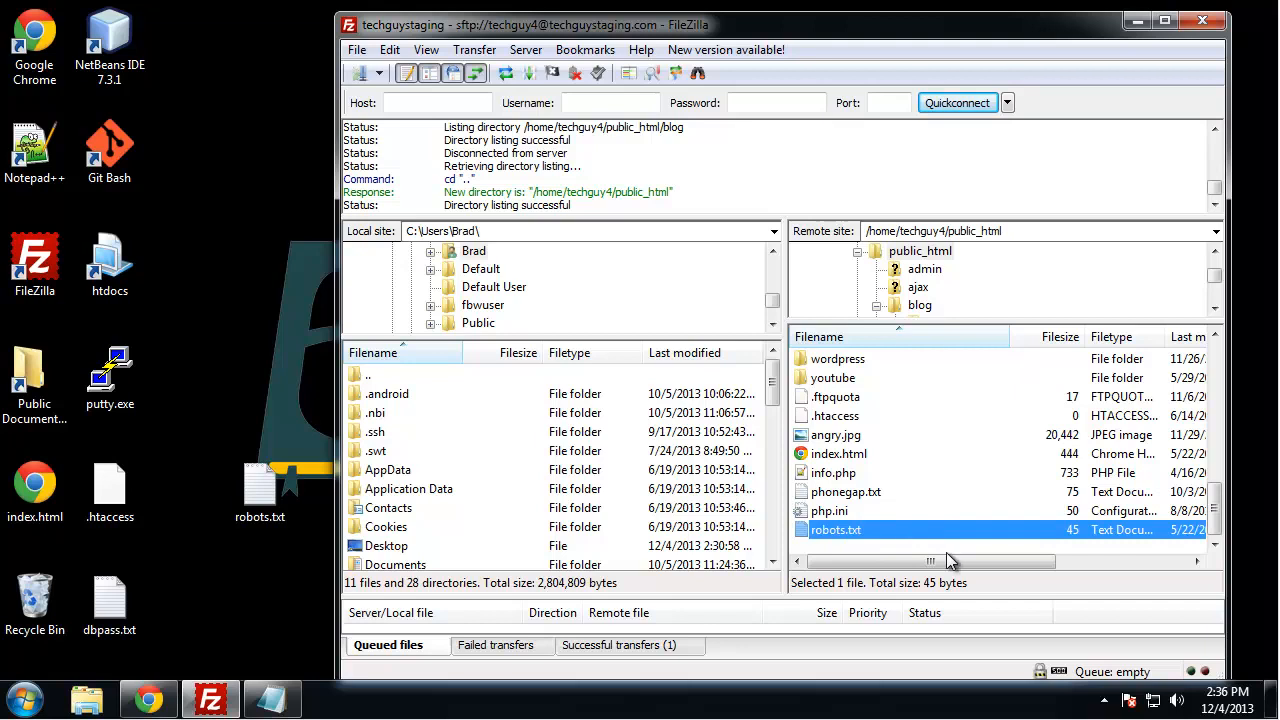
pyautogui.scroll(12, 943, 468)
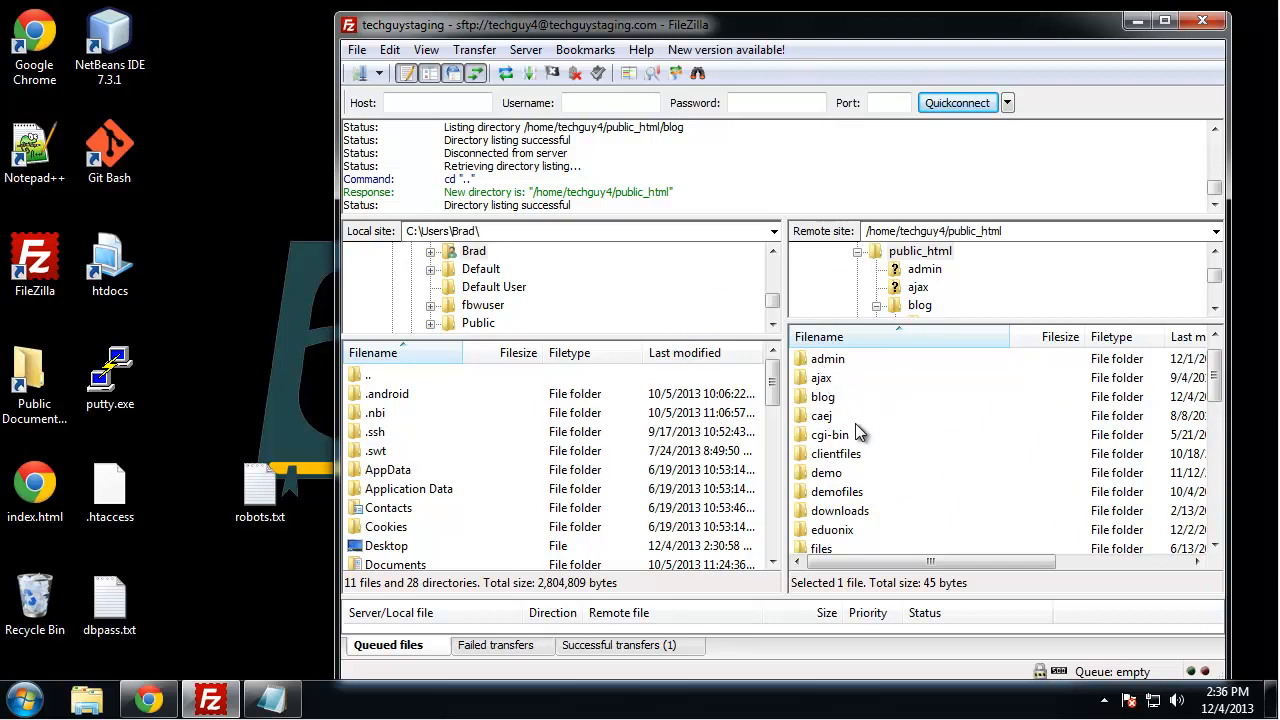
pyautogui.scroll(-10, 880, 400)
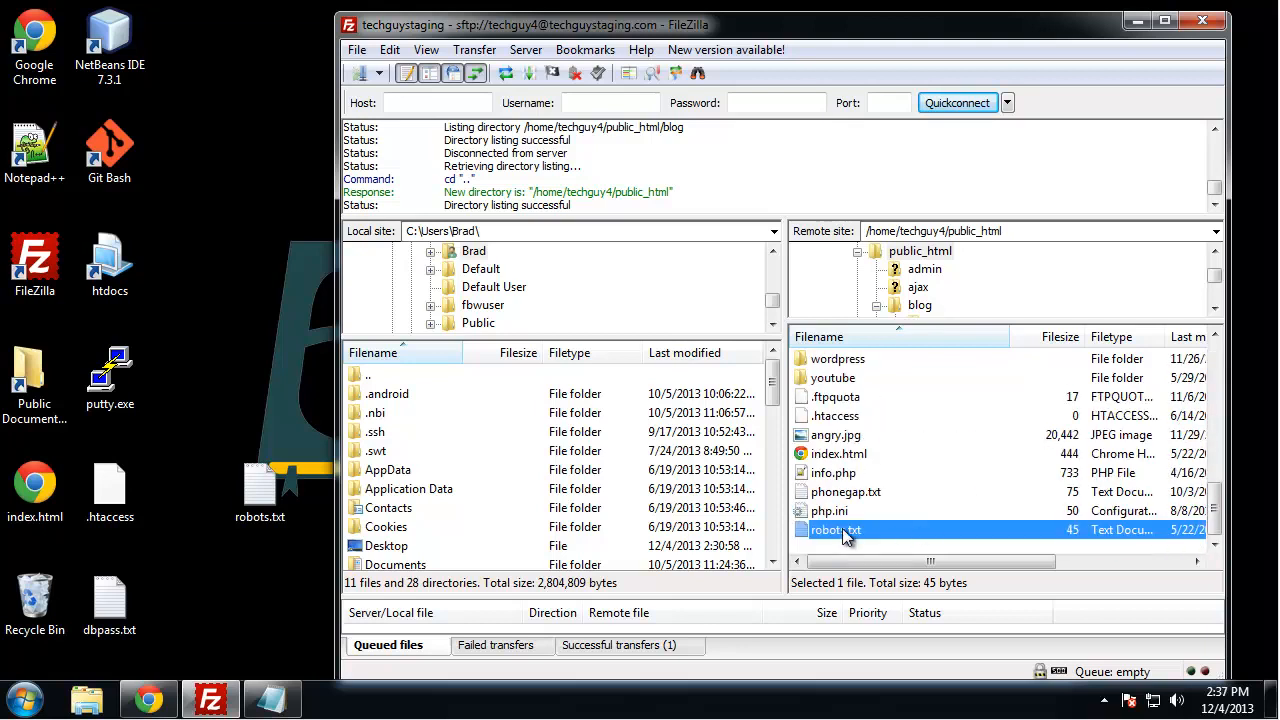
pyautogui.scroll(5, 960, 420)
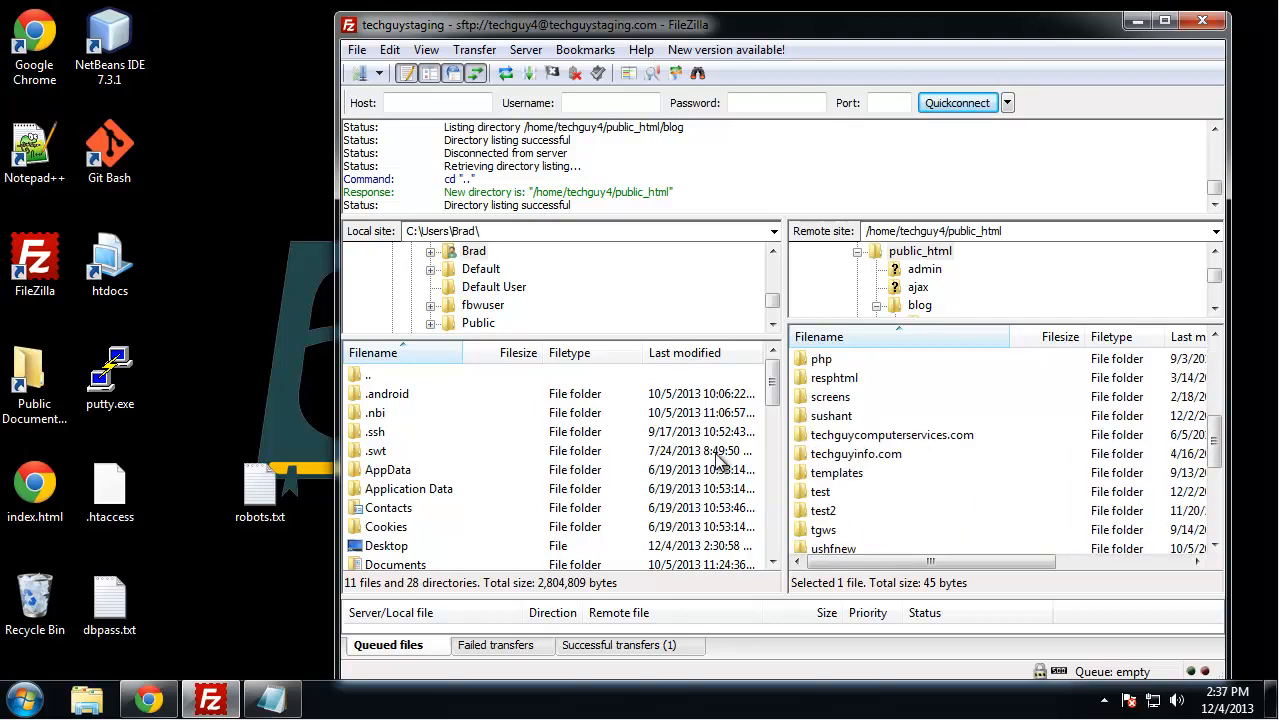